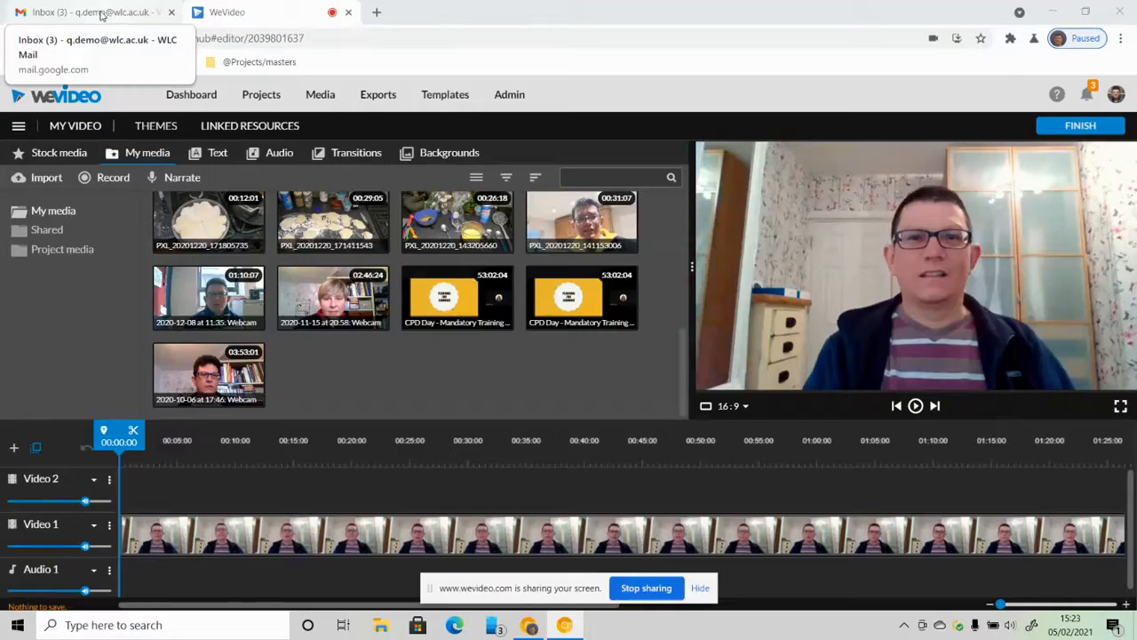
Open the Enhance share-request email from the Gmail inbox and follow its link.
left_click(100, 12)
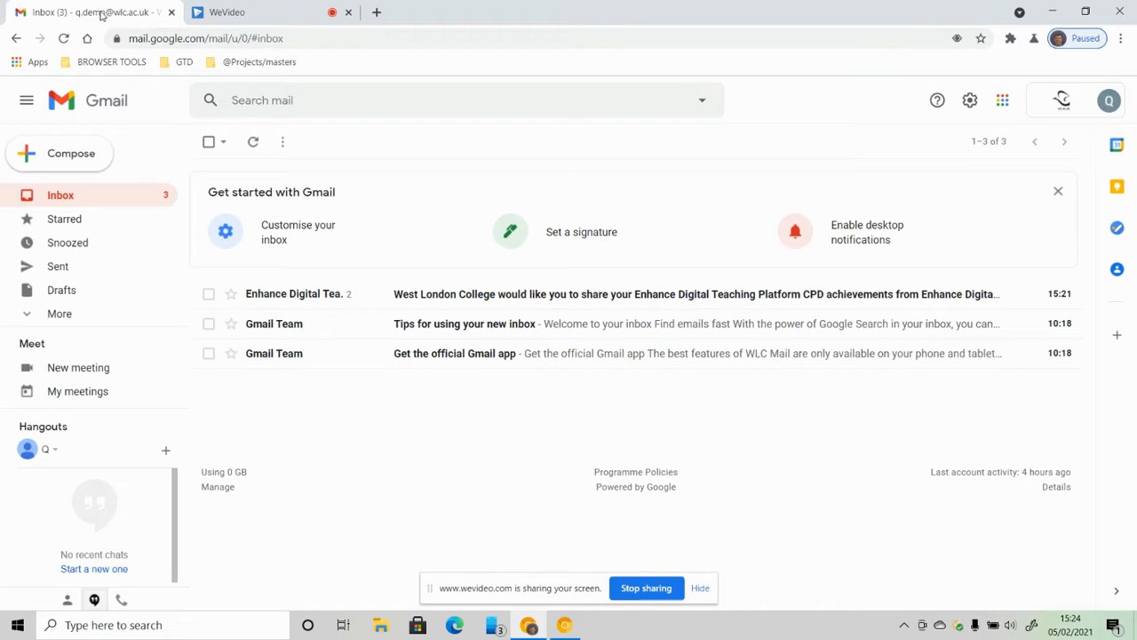
left_click(571, 294)
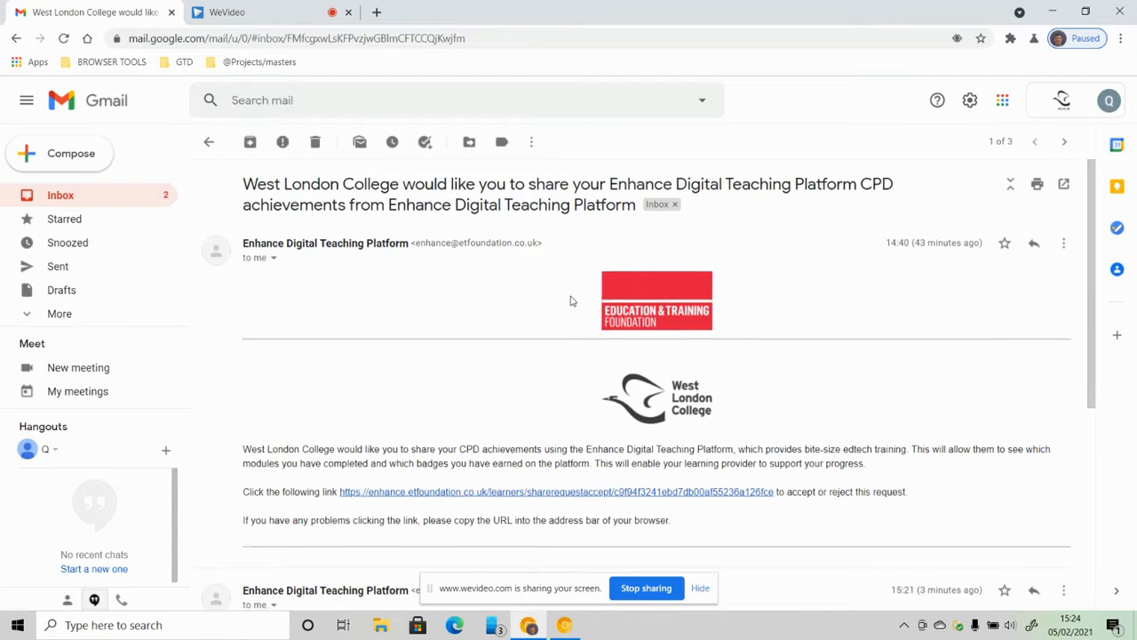
scroll(562, 429, "down", 3)
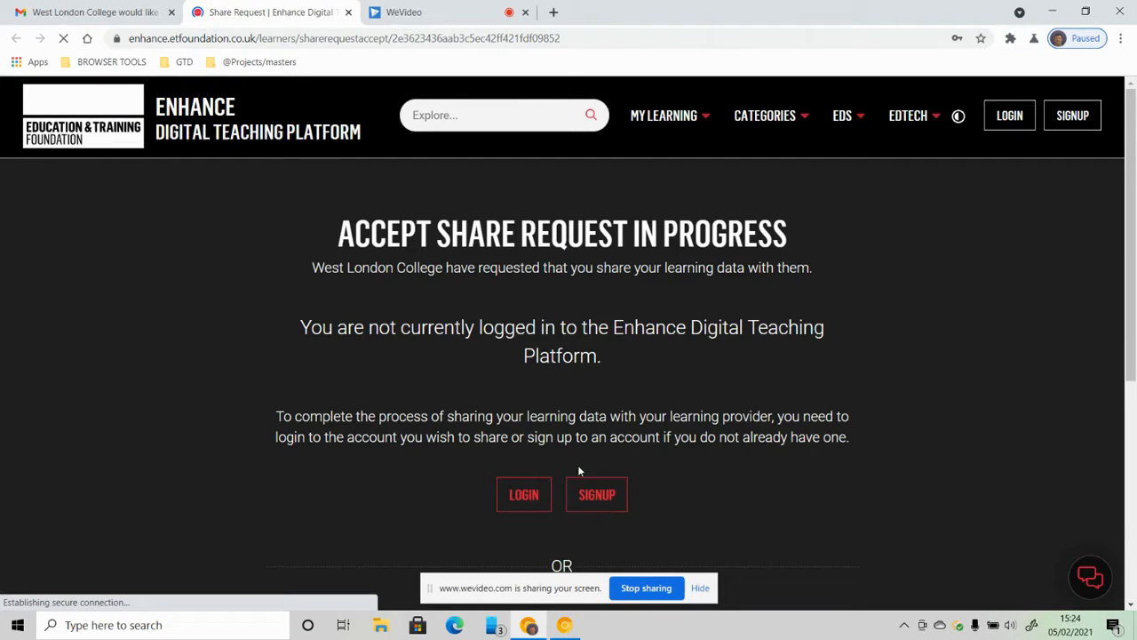
scroll(578, 465, "down", 2)
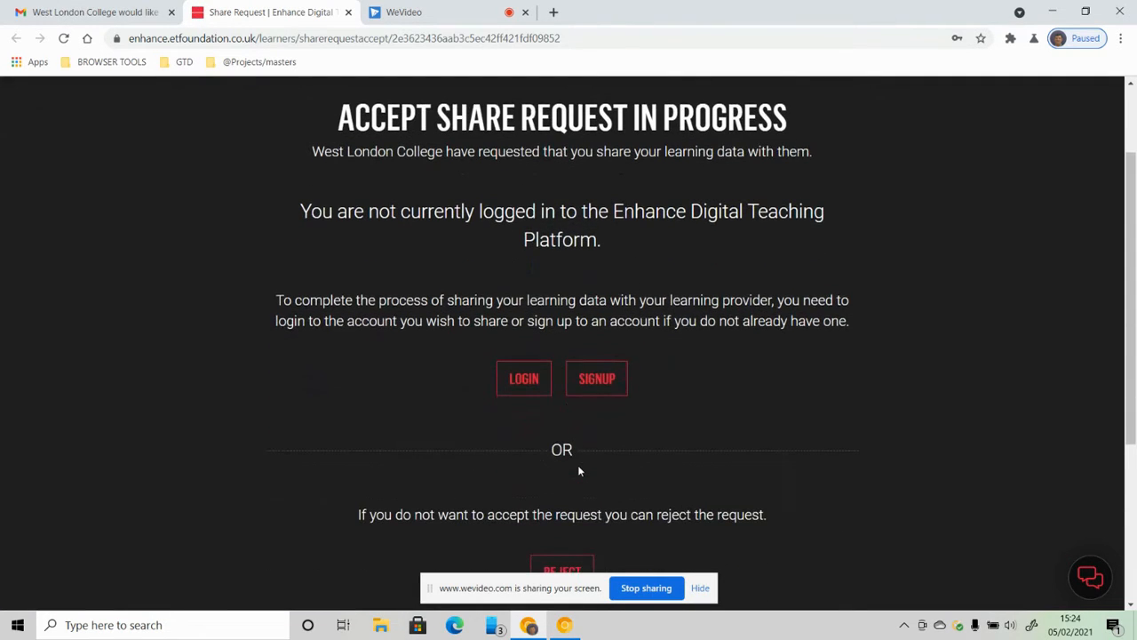
Start sign-up and fill in first name, last name, email and a fresh password.
left_click(597, 379)
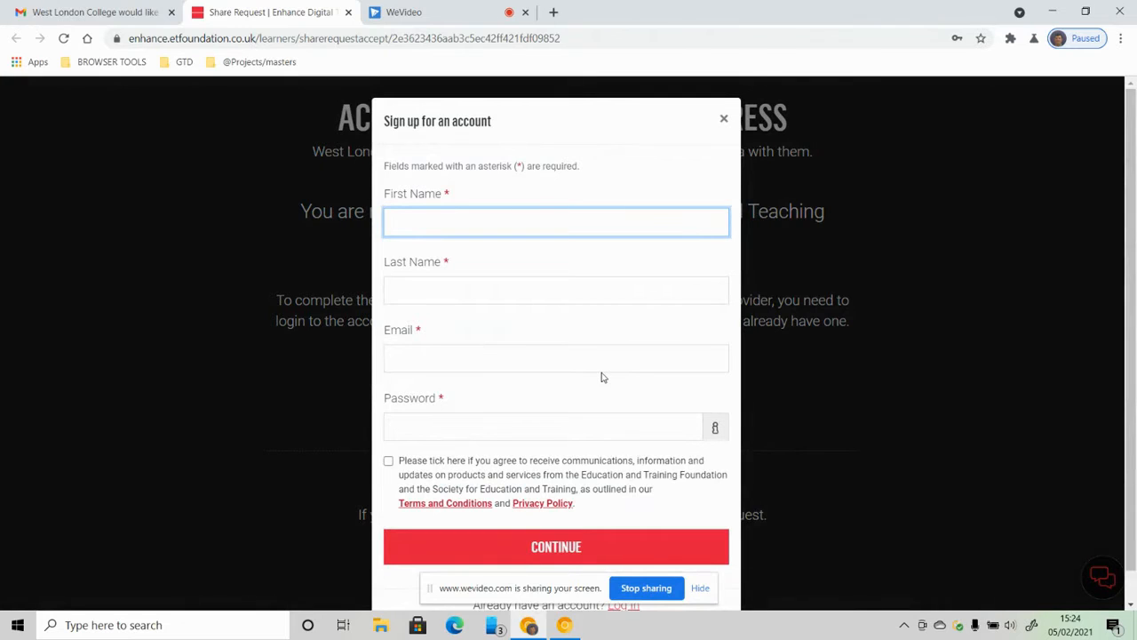
type("Q")
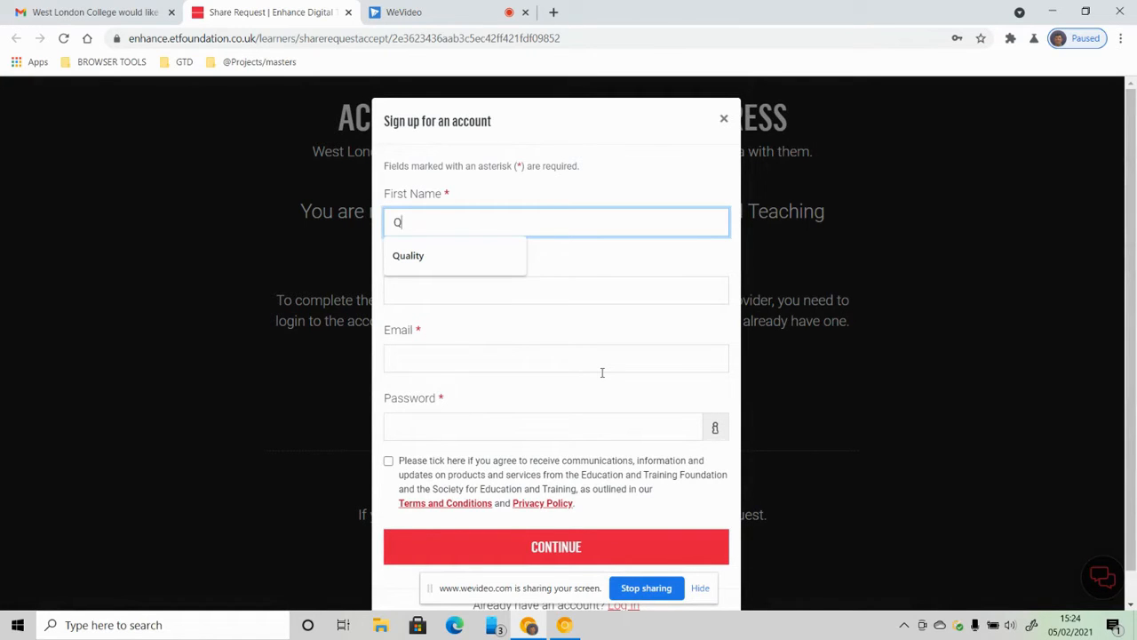
type("uality")
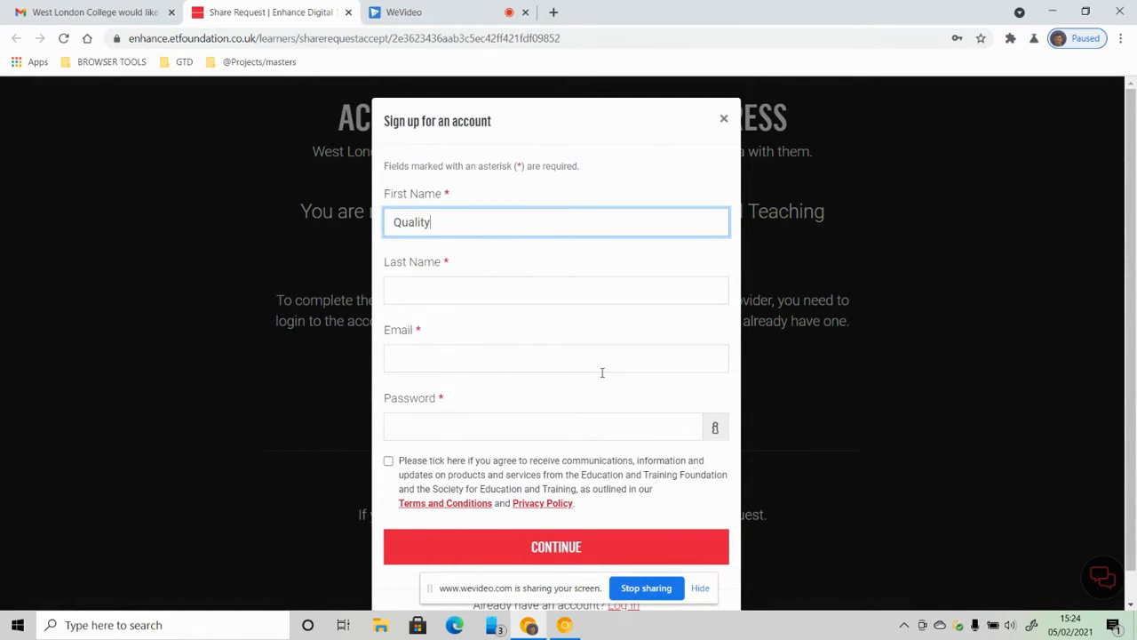
key("Tab")
type("De")
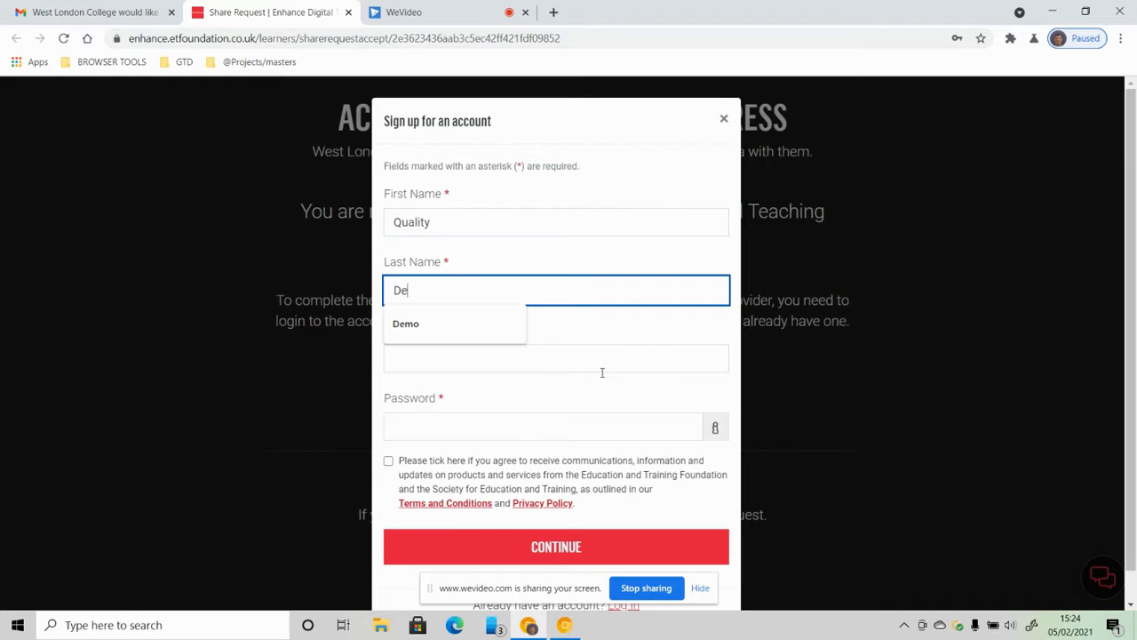
type("mo")
key("Tab")
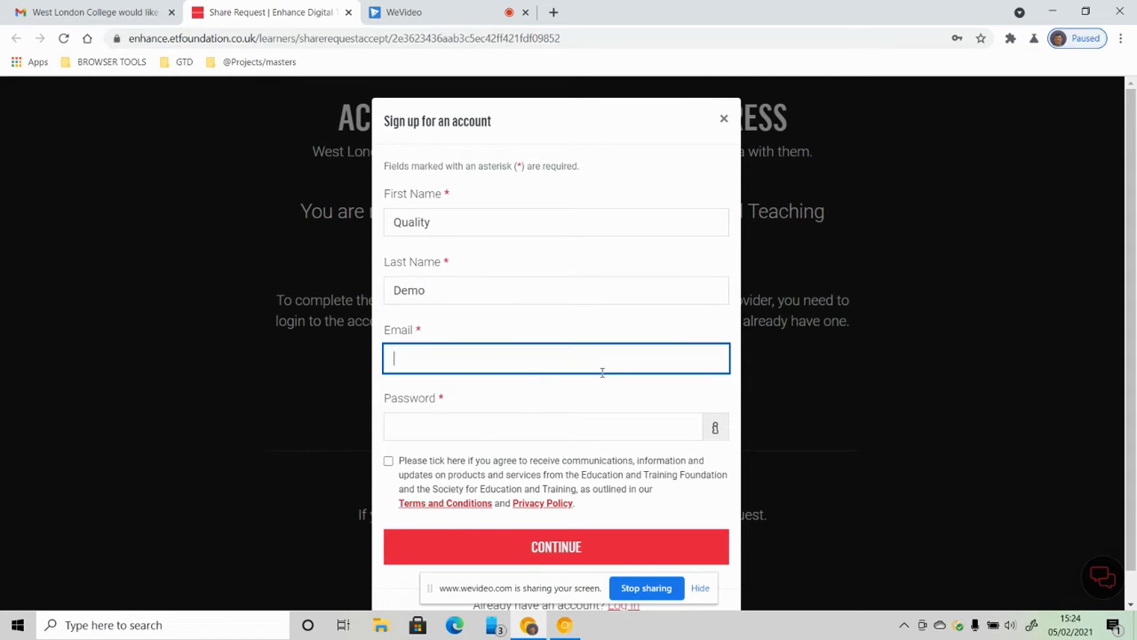
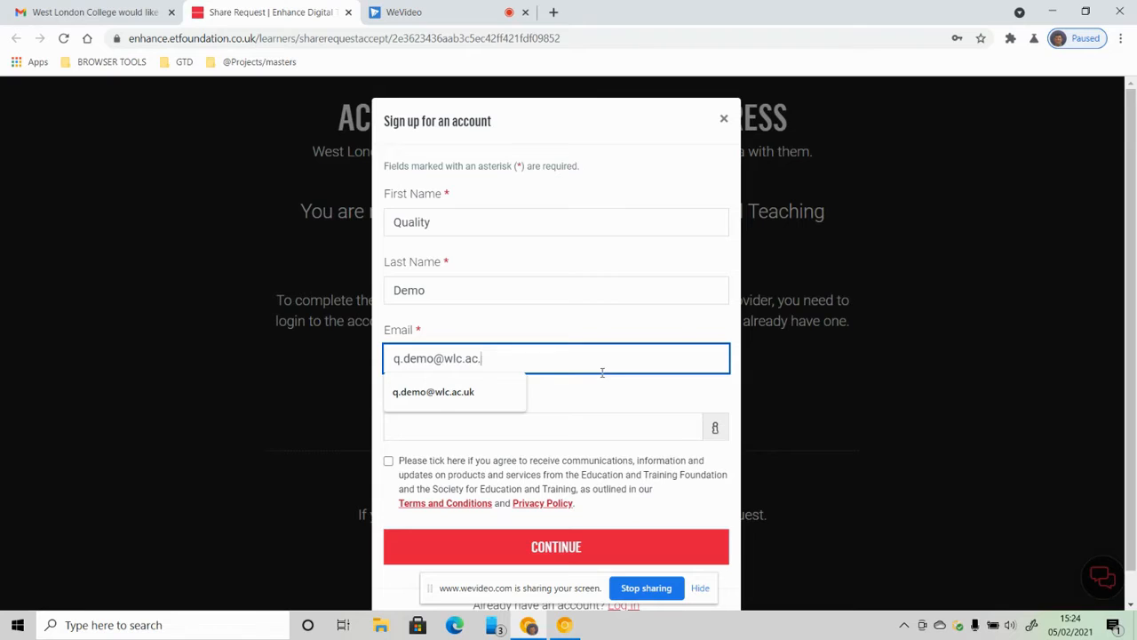
key("Tab")
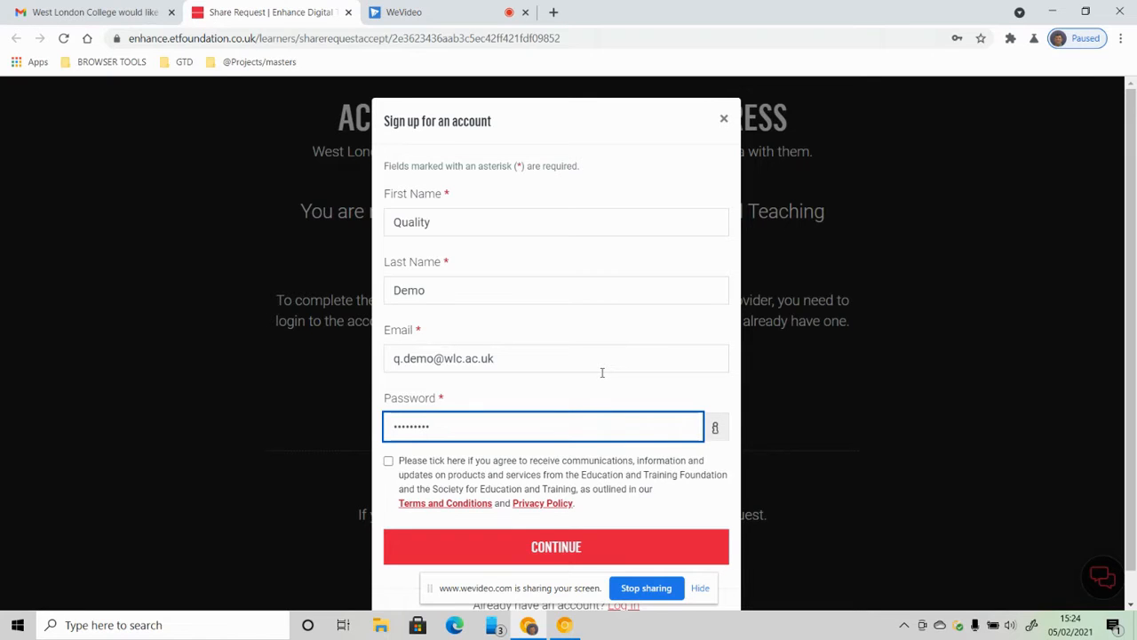
key("BackSpace")
key("BackSpace")
key("BackSpace")
type("a")
Consent to communications and submit the sign-up form, which reports an existing account.
left_click(388, 462)
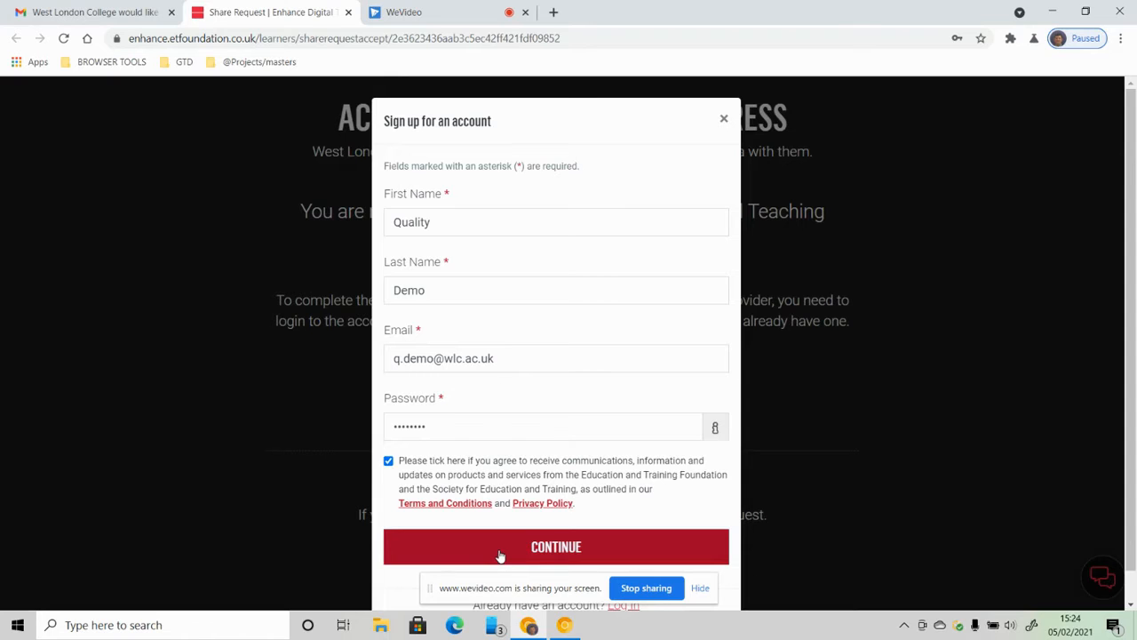
left_click(501, 551)
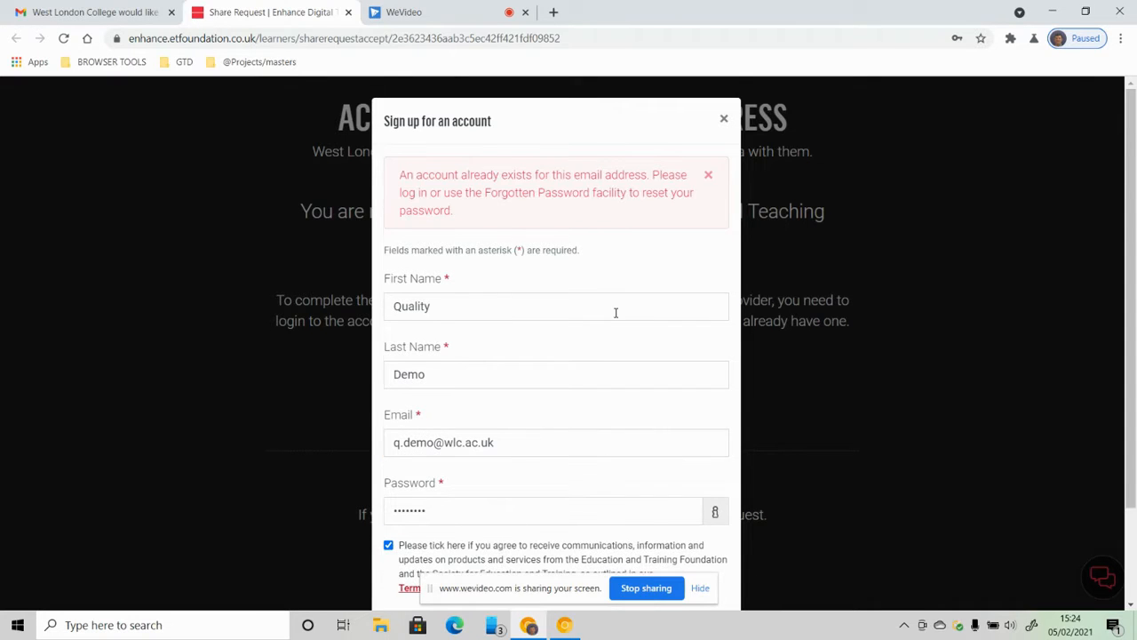
scroll(616, 312, "down", 2)
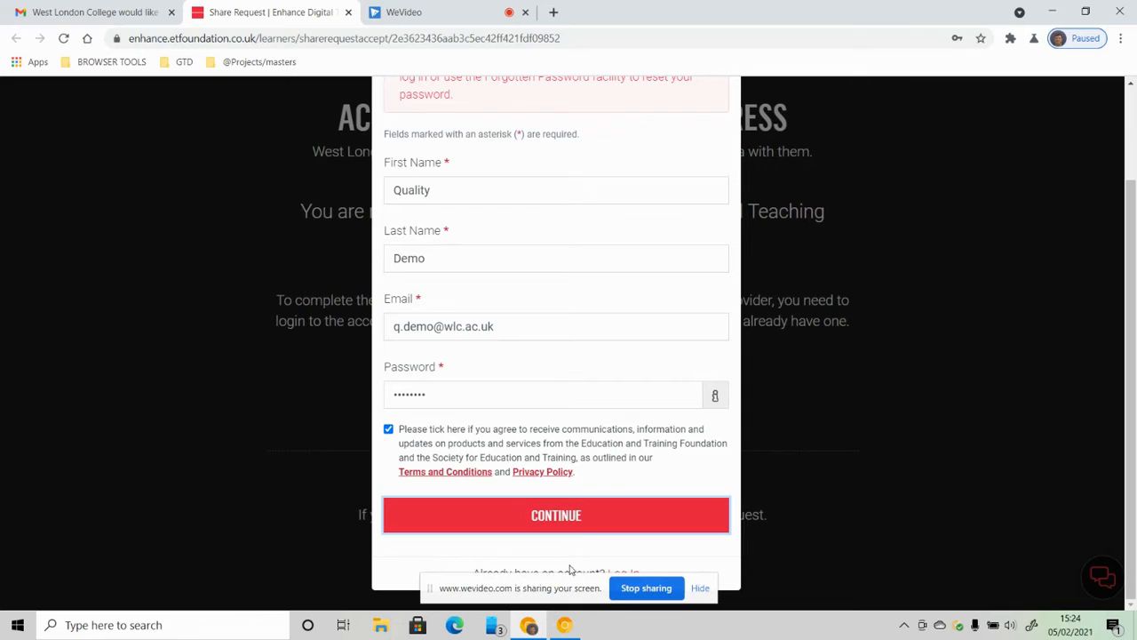
Log in to the existing account with the email and password instead.
left_click(619, 573)
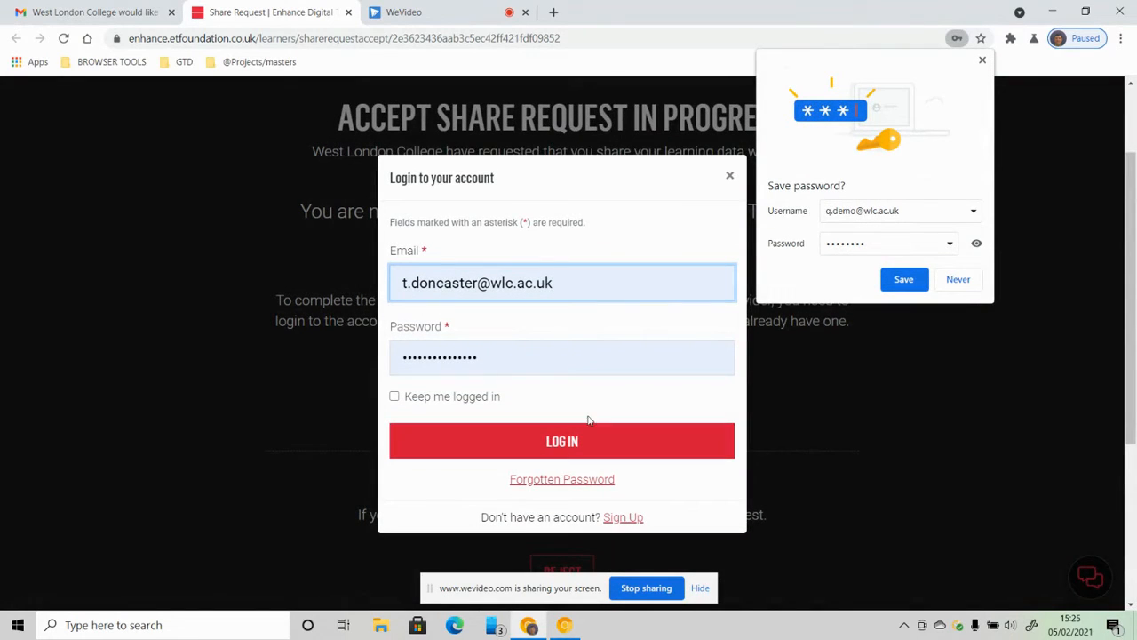
key("ctrl+a")
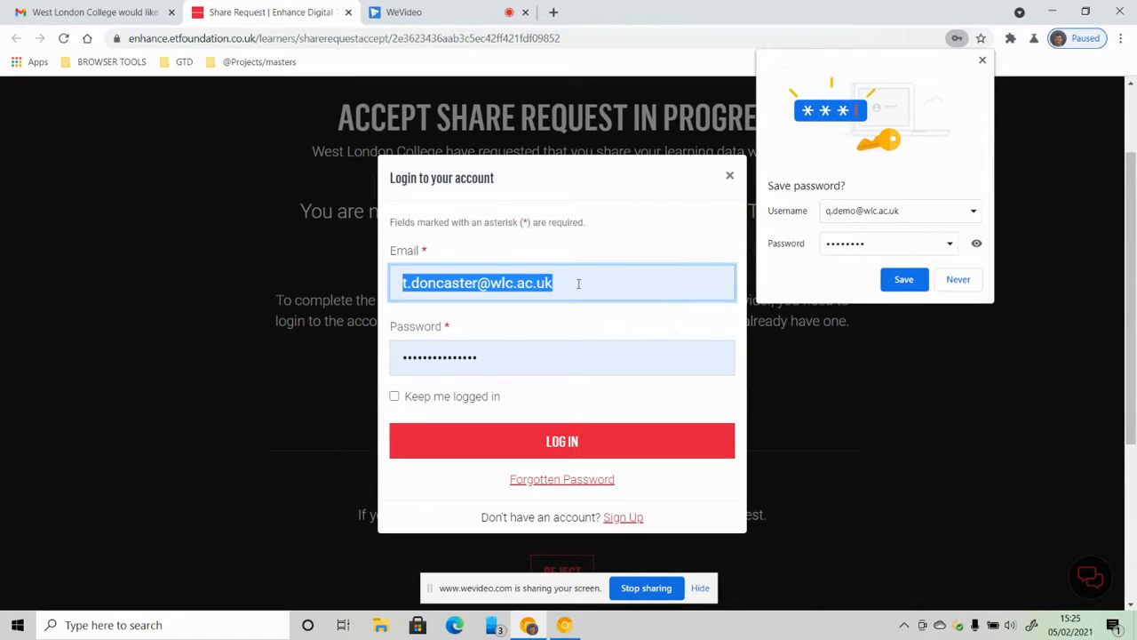
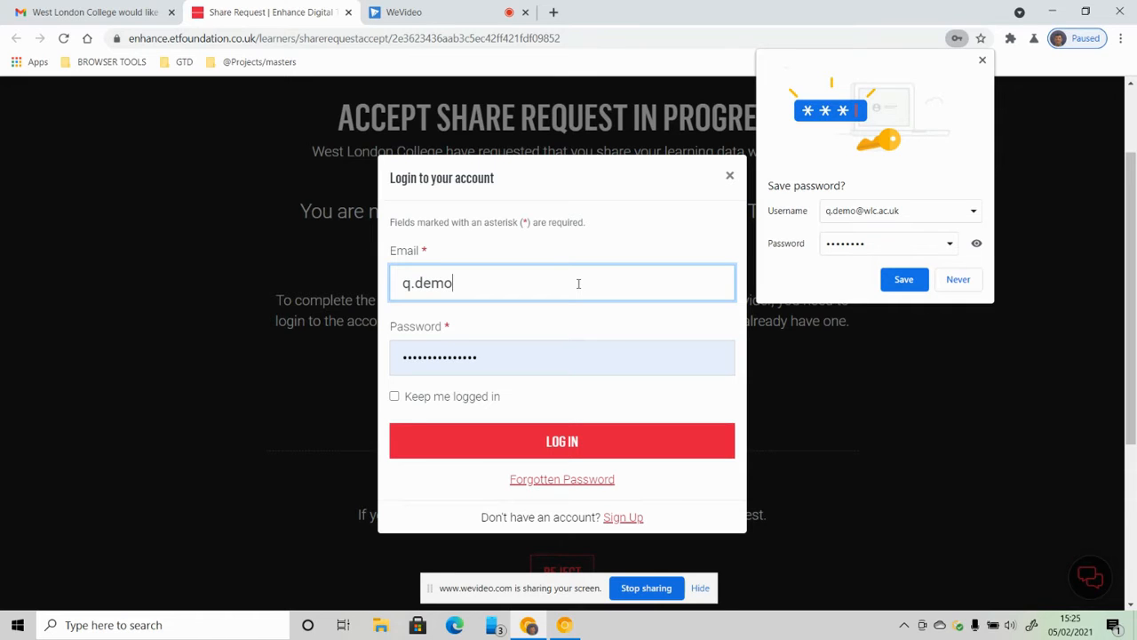
key("Tab")
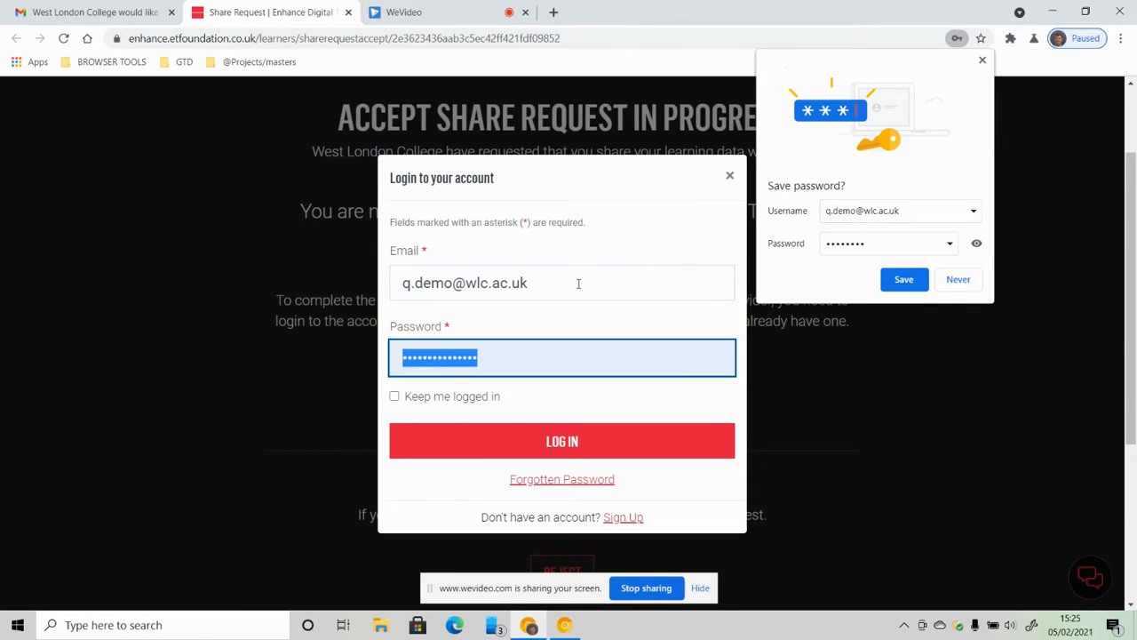
type("••")
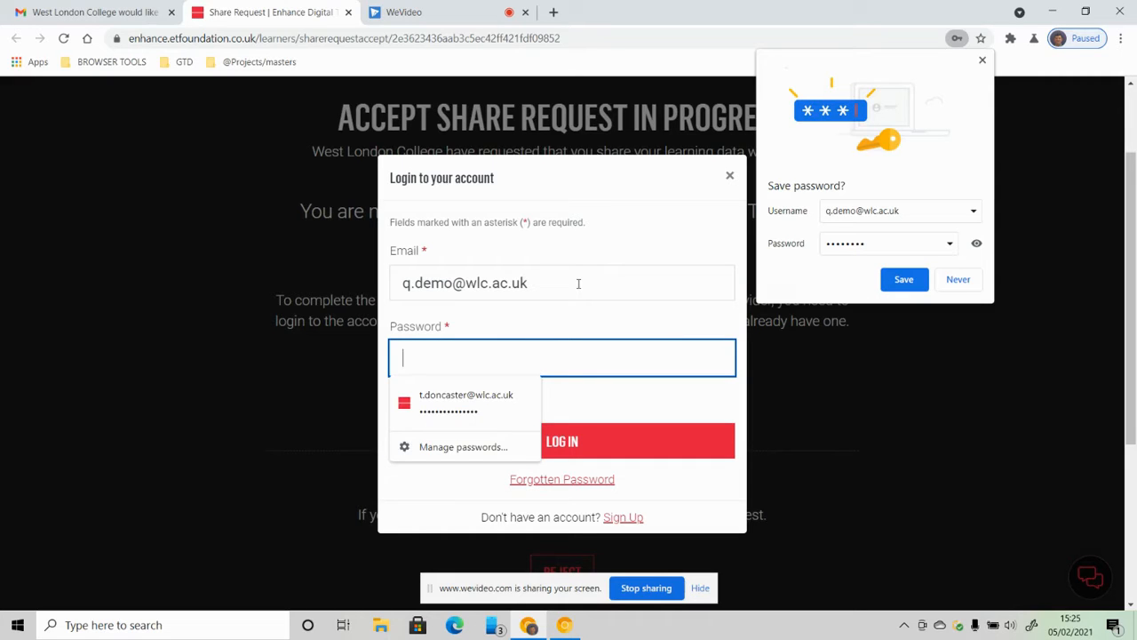
type("•")
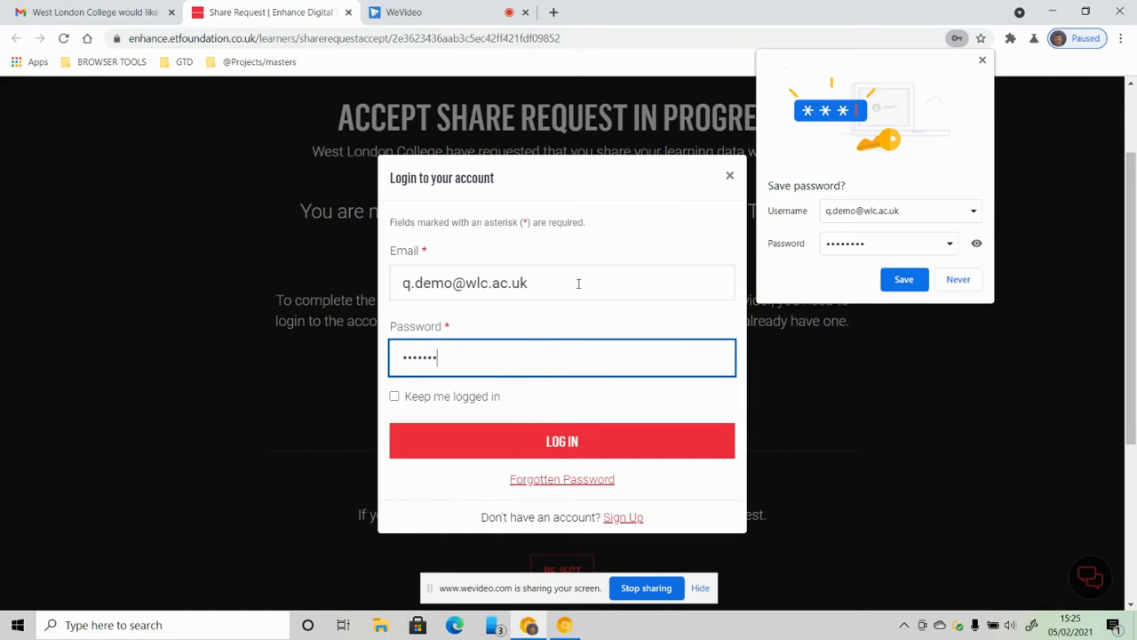
left_click(533, 441)
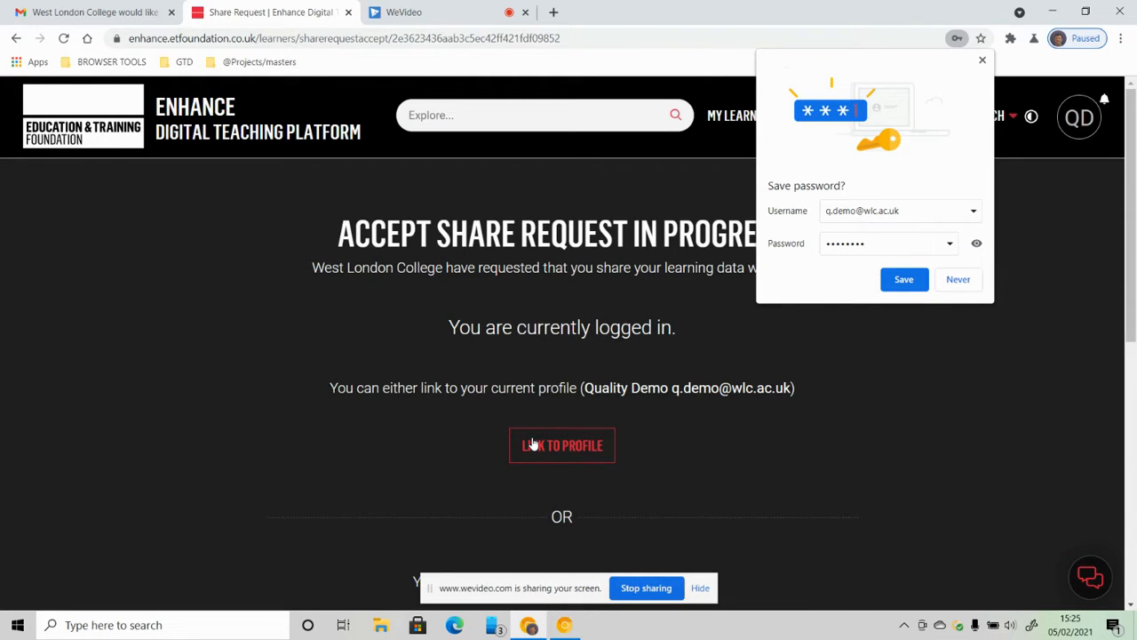
Link the share request to the profile, dismiss the popups and go to My Learning modules.
left_click(549, 447)
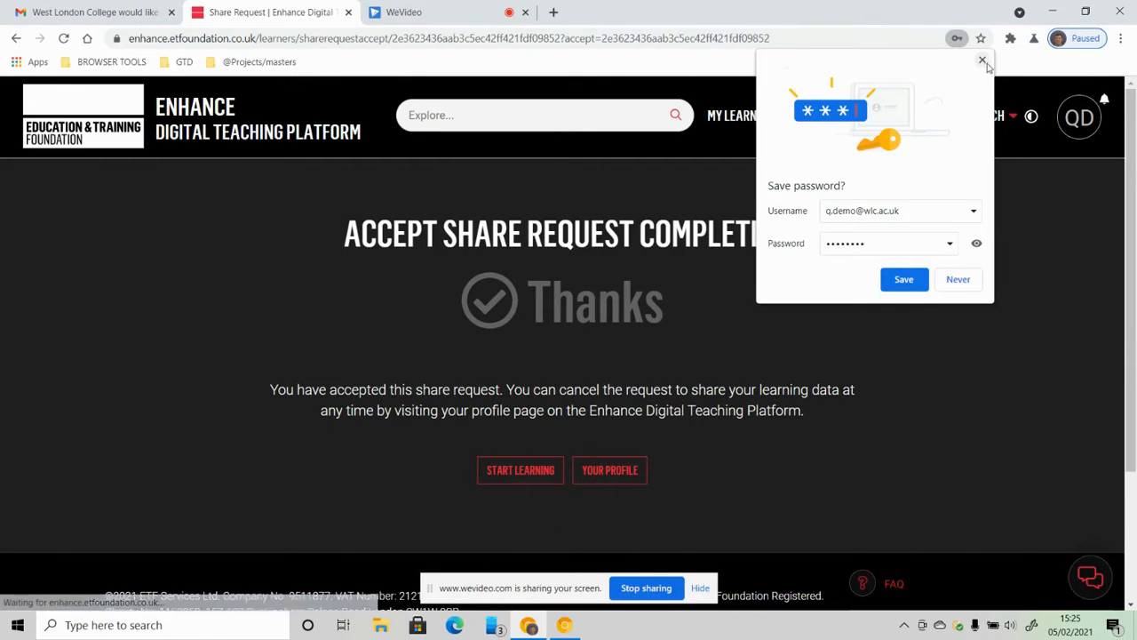
left_click(982, 60)
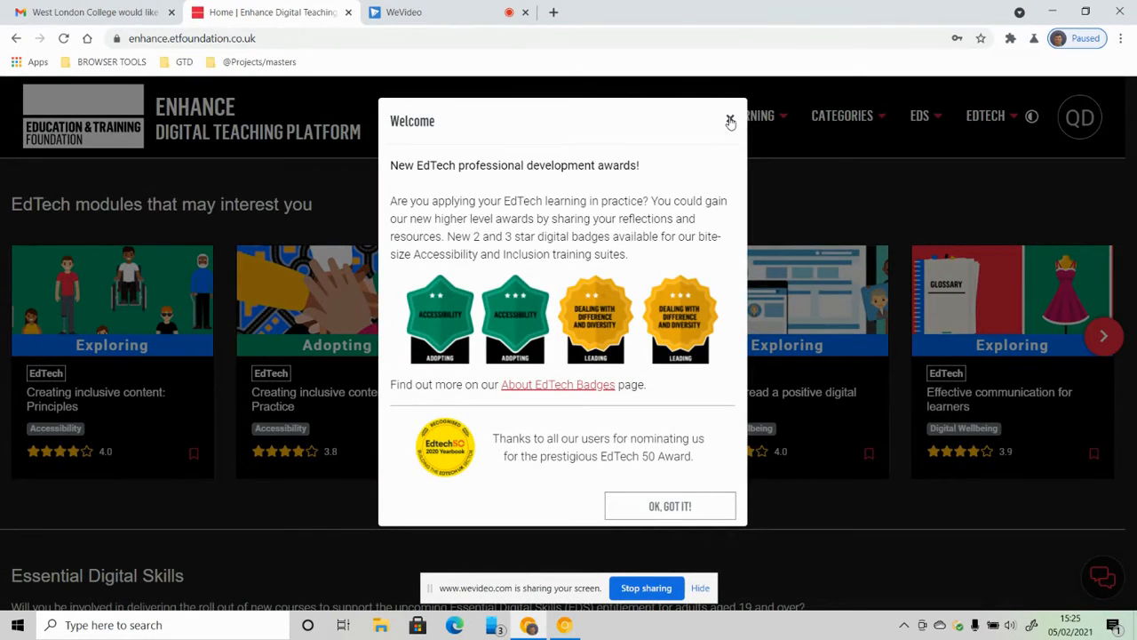
left_click(731, 120)
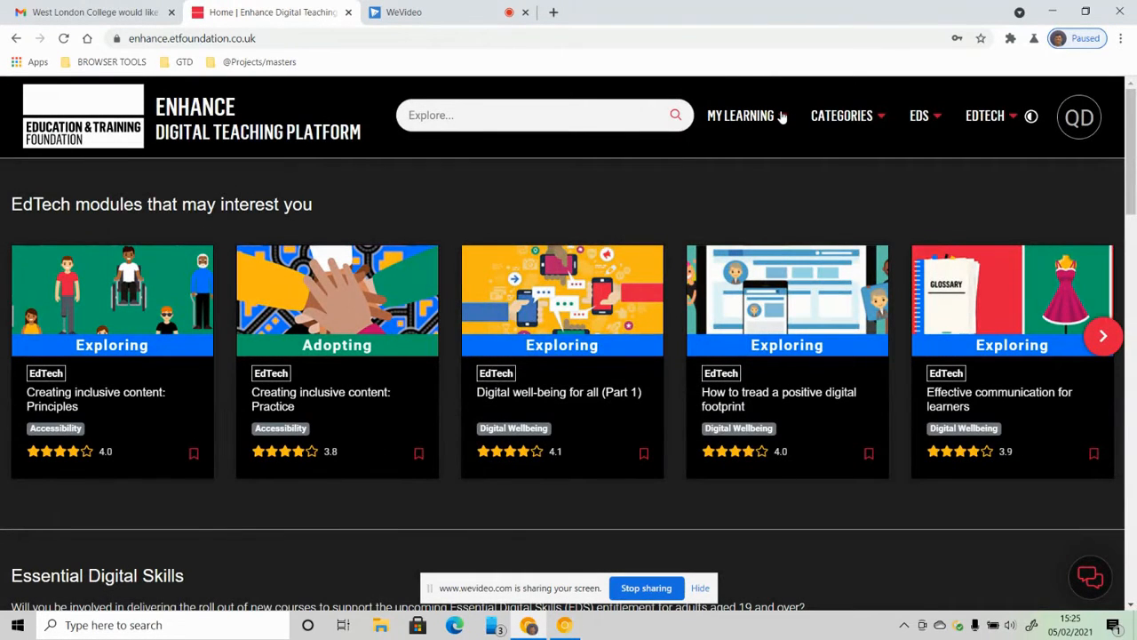
left_click(782, 117)
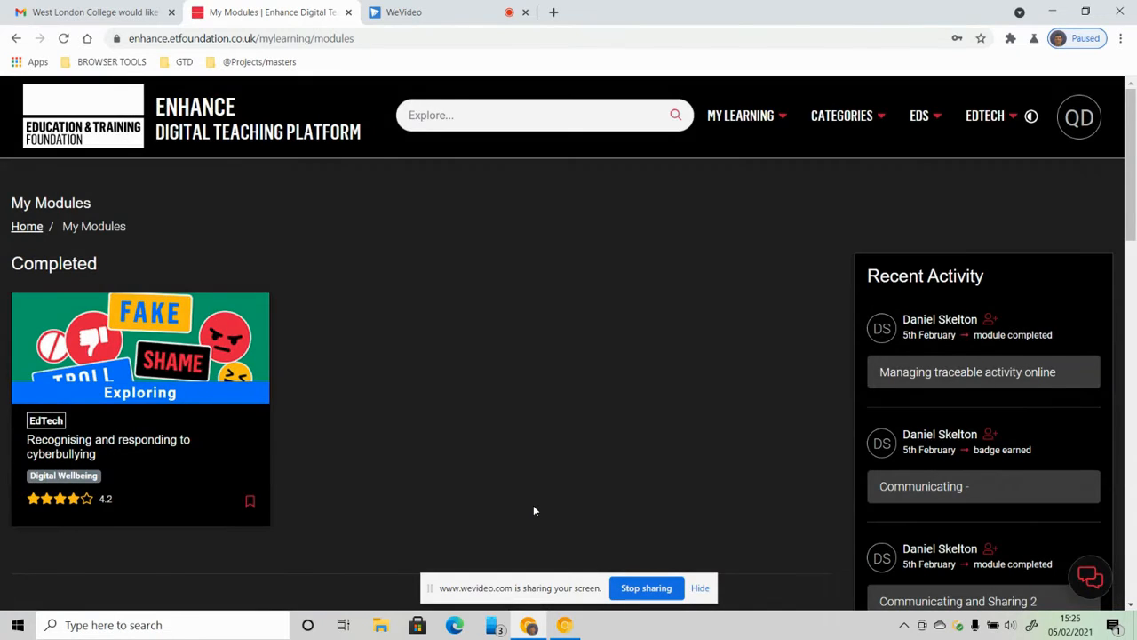
scroll(533, 510, "down", 3)
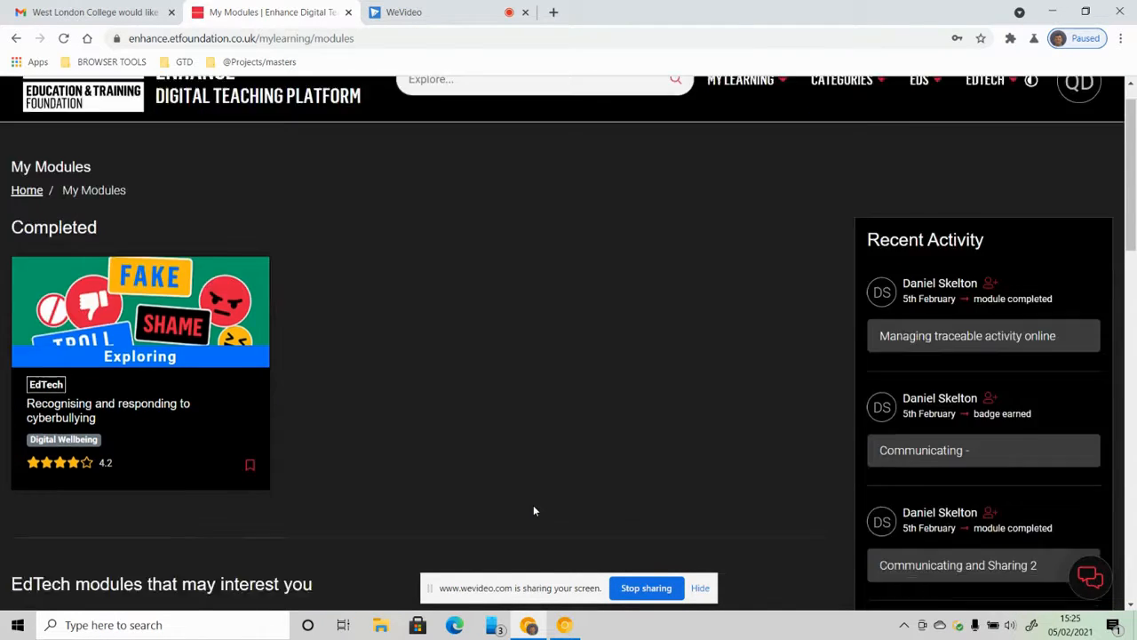
scroll(533, 510, "down", 3)
scroll(533, 510, "down", 3)
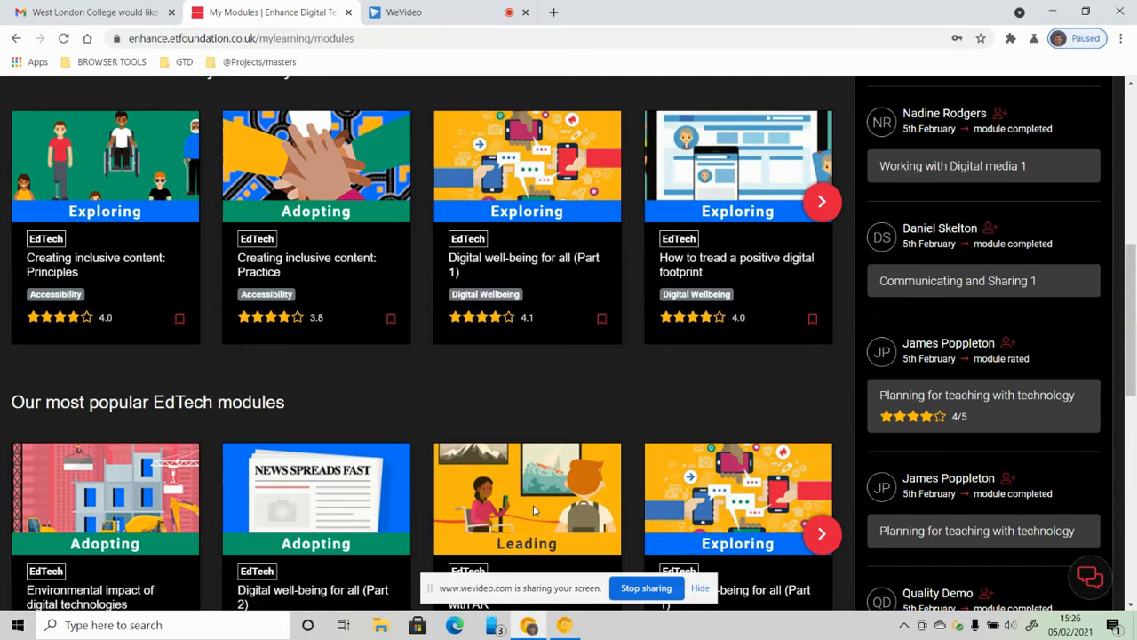
scroll(533, 510, "up", 1)
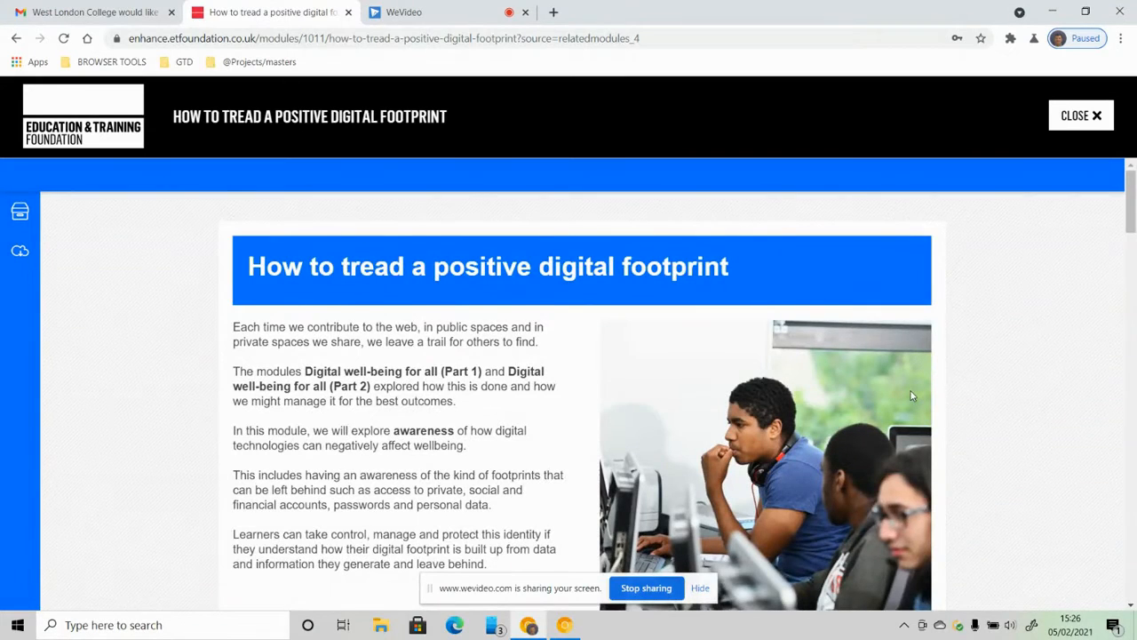
scroll(913, 395, "down", 1)
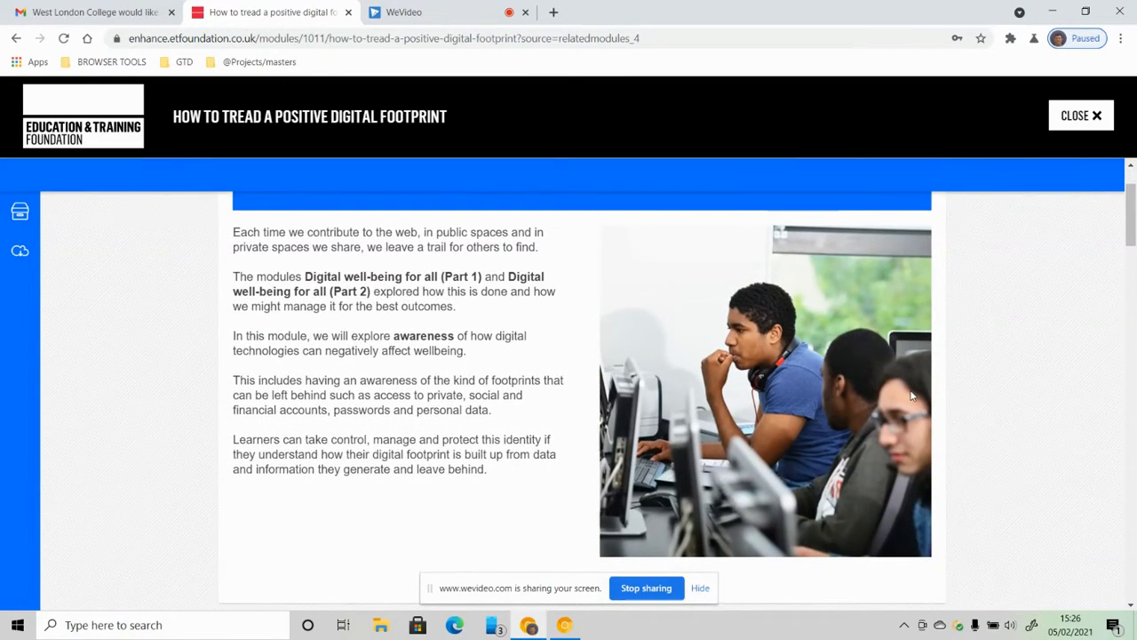
scroll(913, 395, "down", 4)
scroll(910, 389, "down", 2)
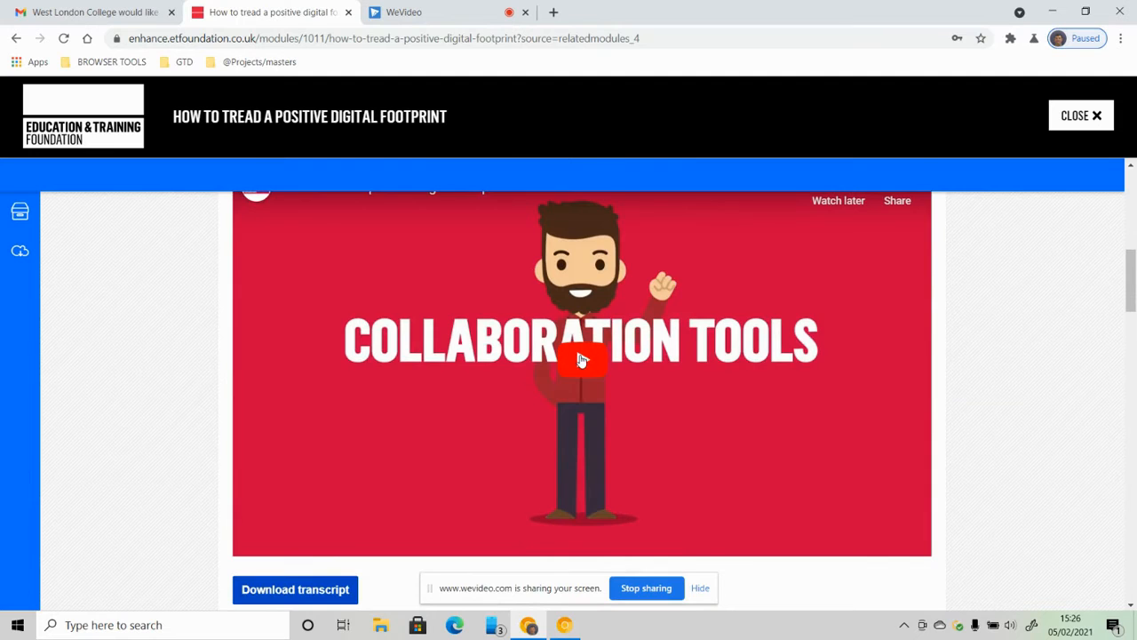
Play and pause the module video at 0:04, then download its transcript.
left_click(586, 360)
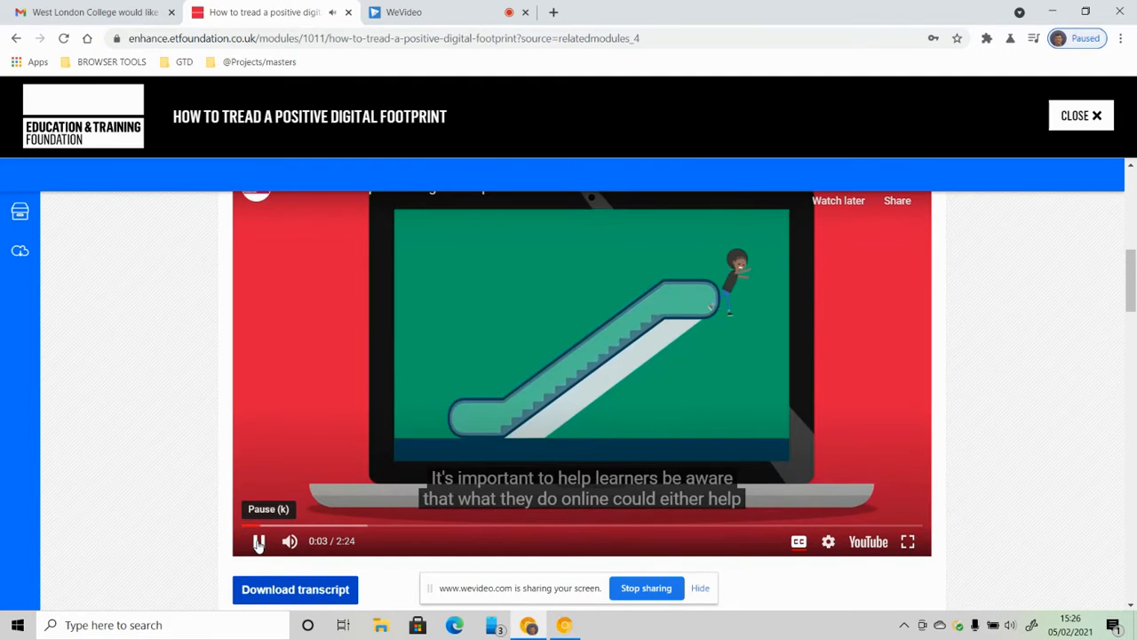
left_click(258, 540)
scroll(178, 543, "down", 2)
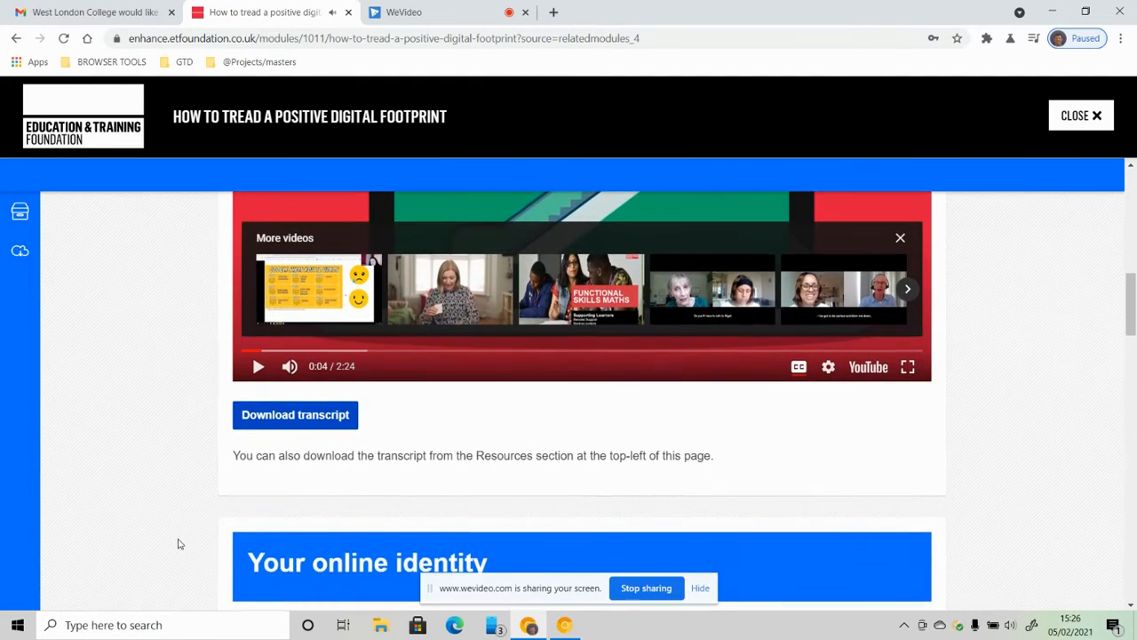
left_click(316, 420)
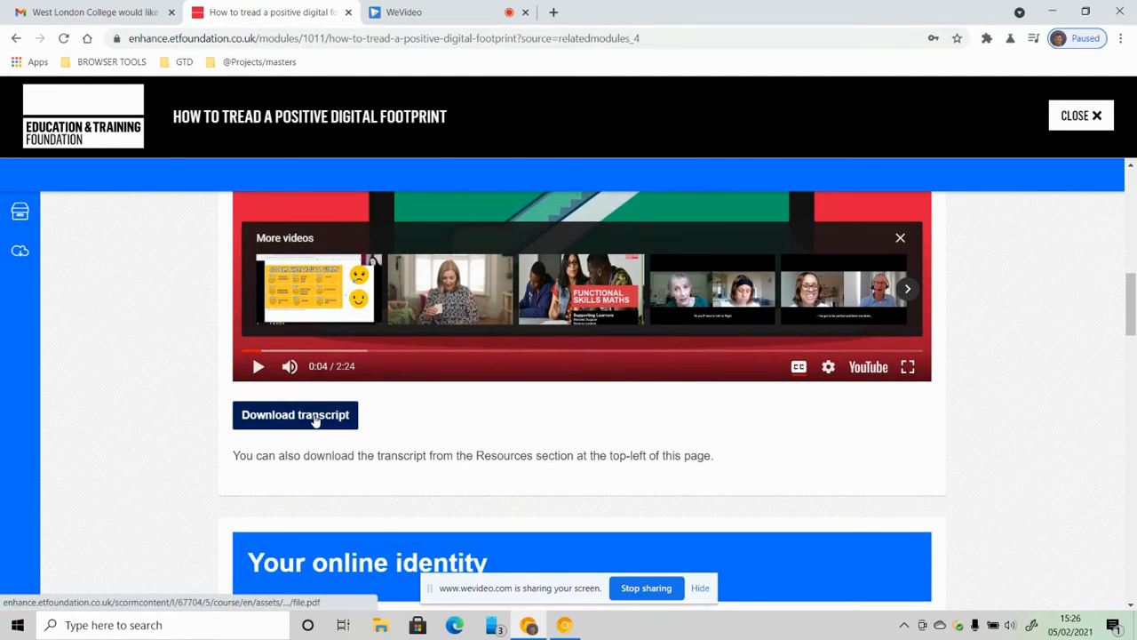
scroll(315, 419, "down", 3)
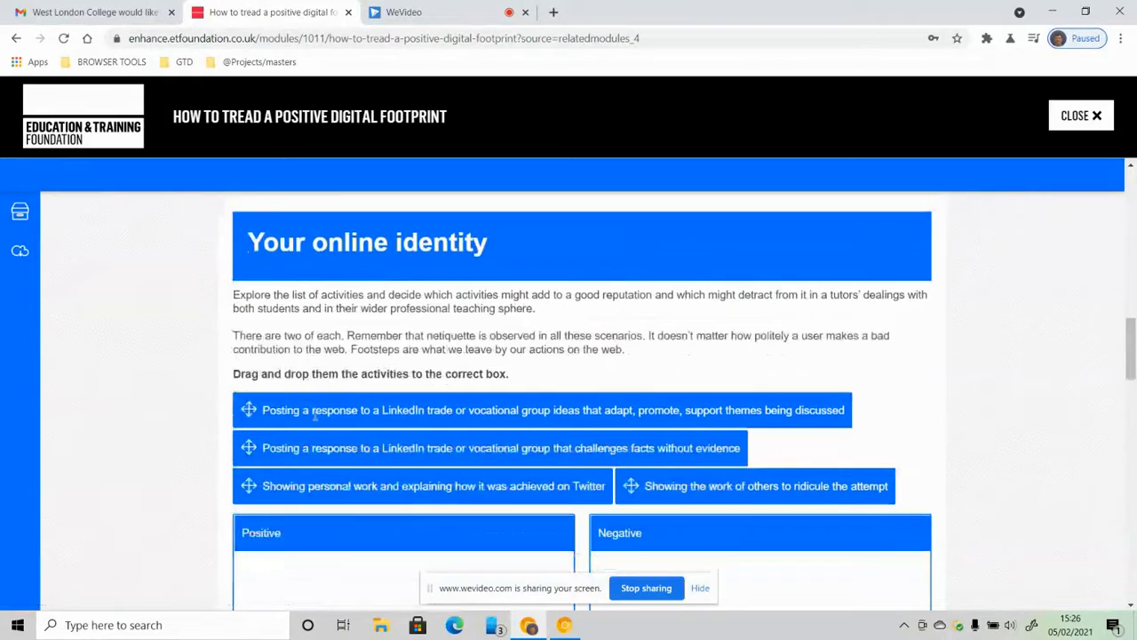
scroll(316, 420, "down", 2)
scroll(315, 419, "down", 1)
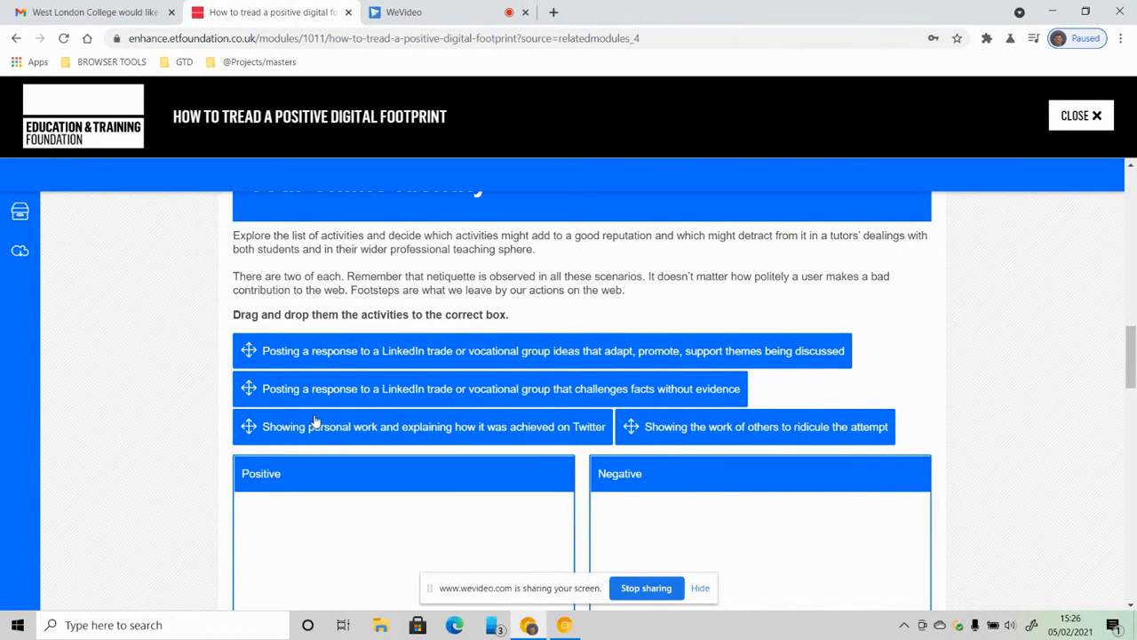
scroll(315, 419, "down", 1)
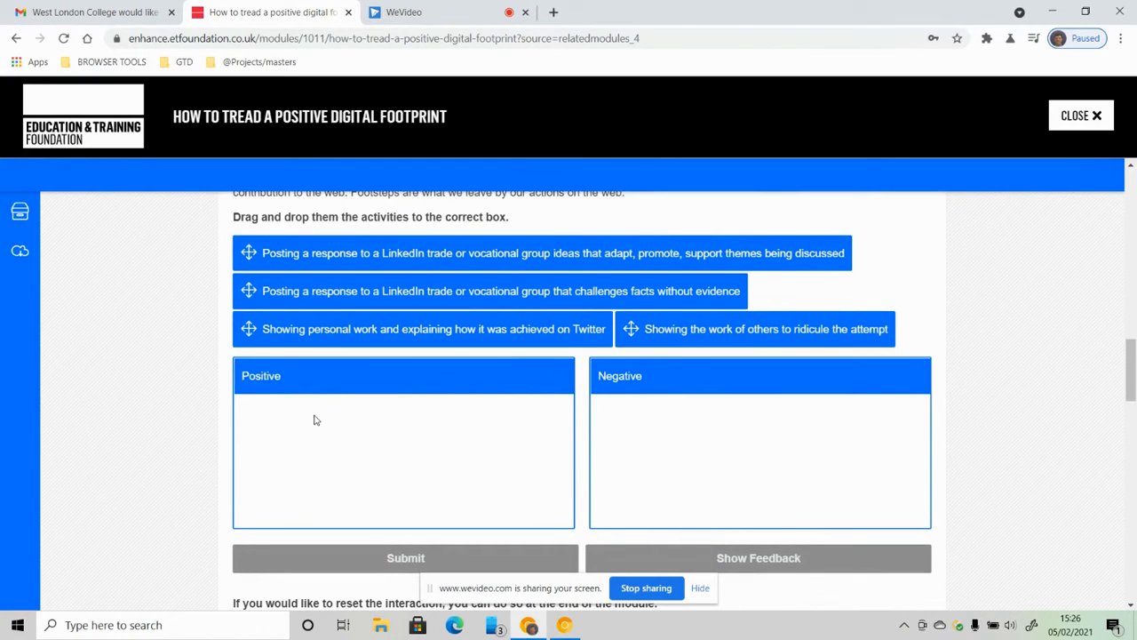
scroll(315, 419, "up", 1)
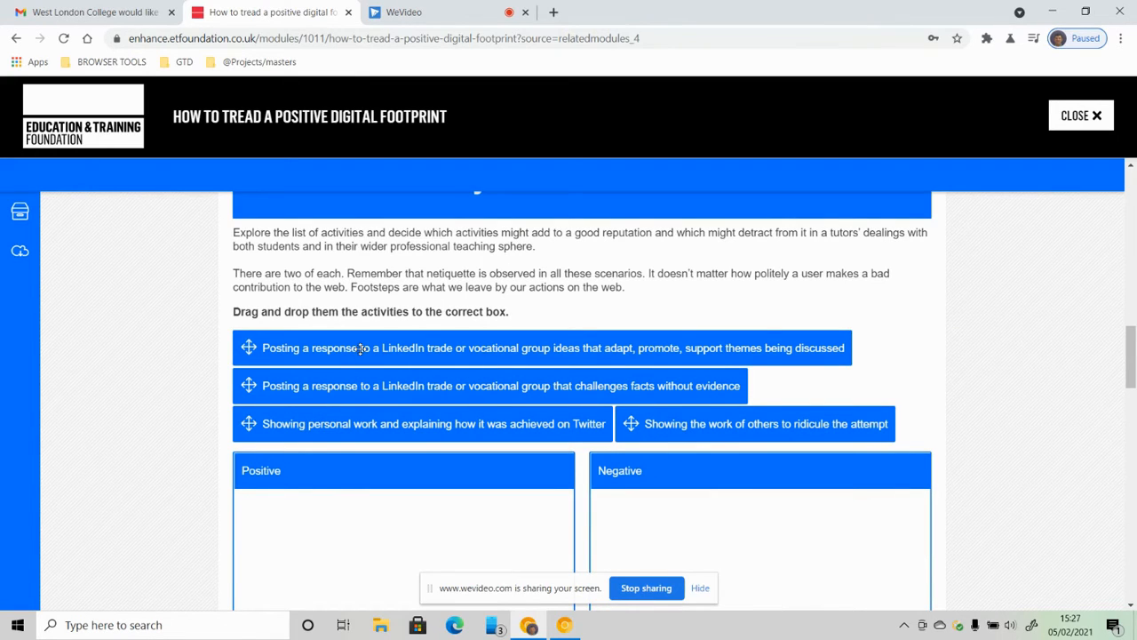
Sort supportive response and work-sharing into Positive, fact-challenging and ridiculing into Negative.
left_click_drag(362, 349, 349, 527)
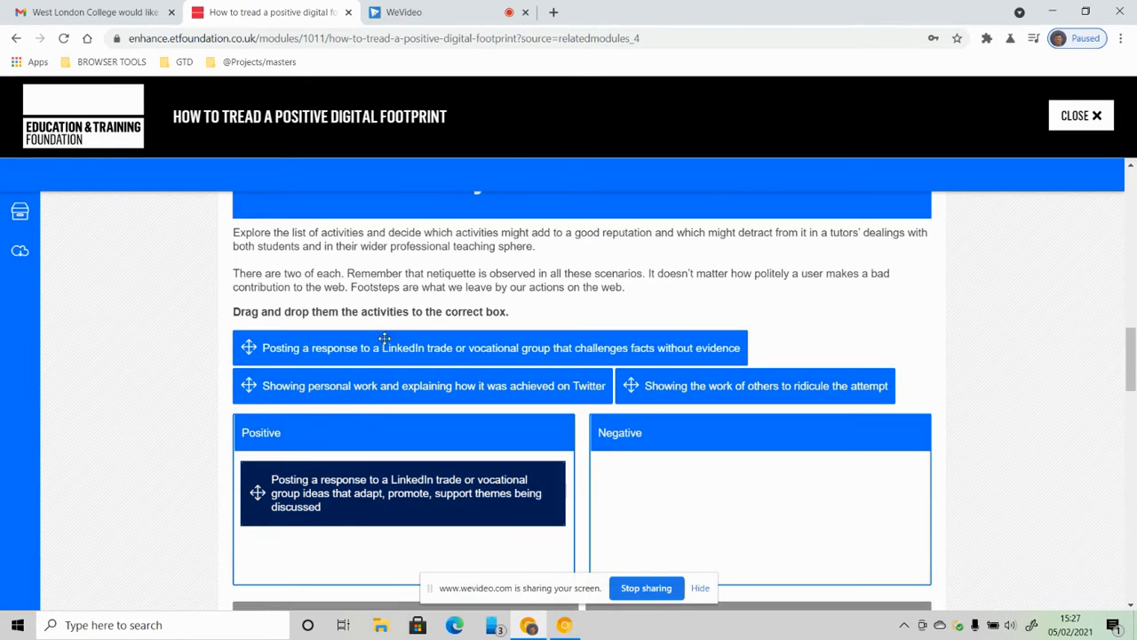
left_click_drag(384, 341, 685, 485)
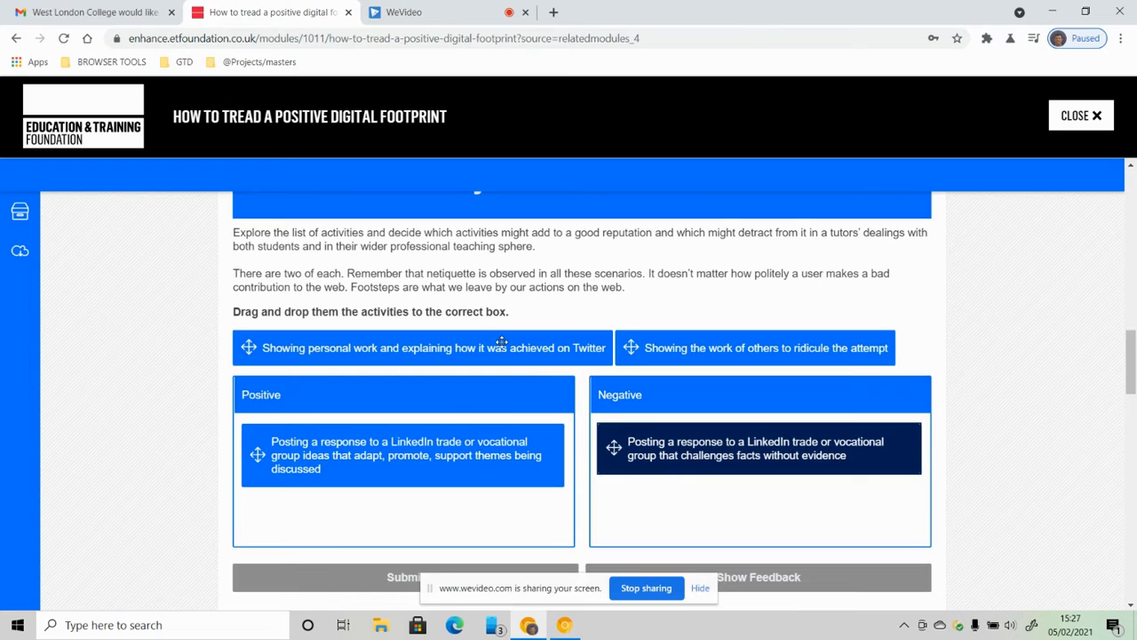
left_click_drag(502, 342, 462, 533)
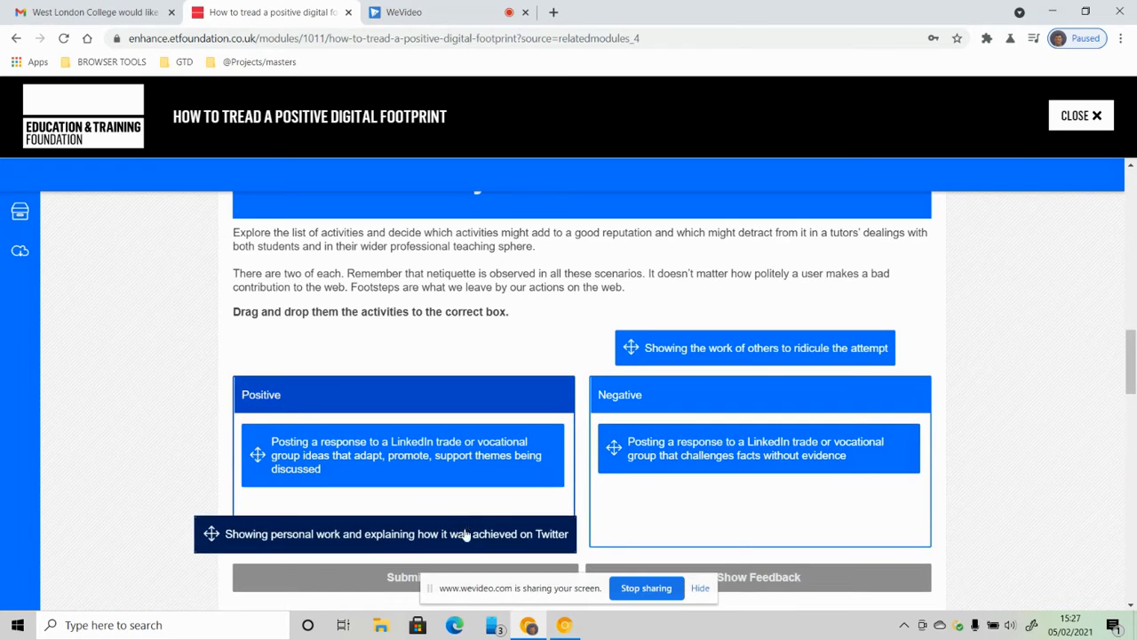
left_click_drag(462, 347, 746, 513)
scroll(746, 513, "down", 4)
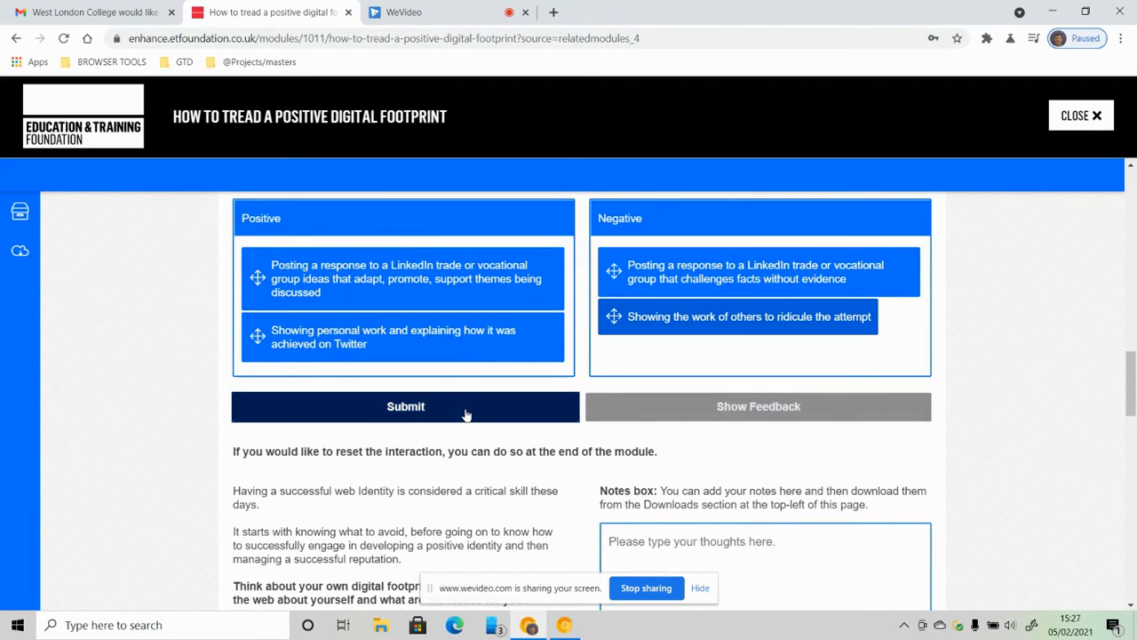
Submit the sorted activities and dismiss the 'well done' confirmation.
left_click(465, 408)
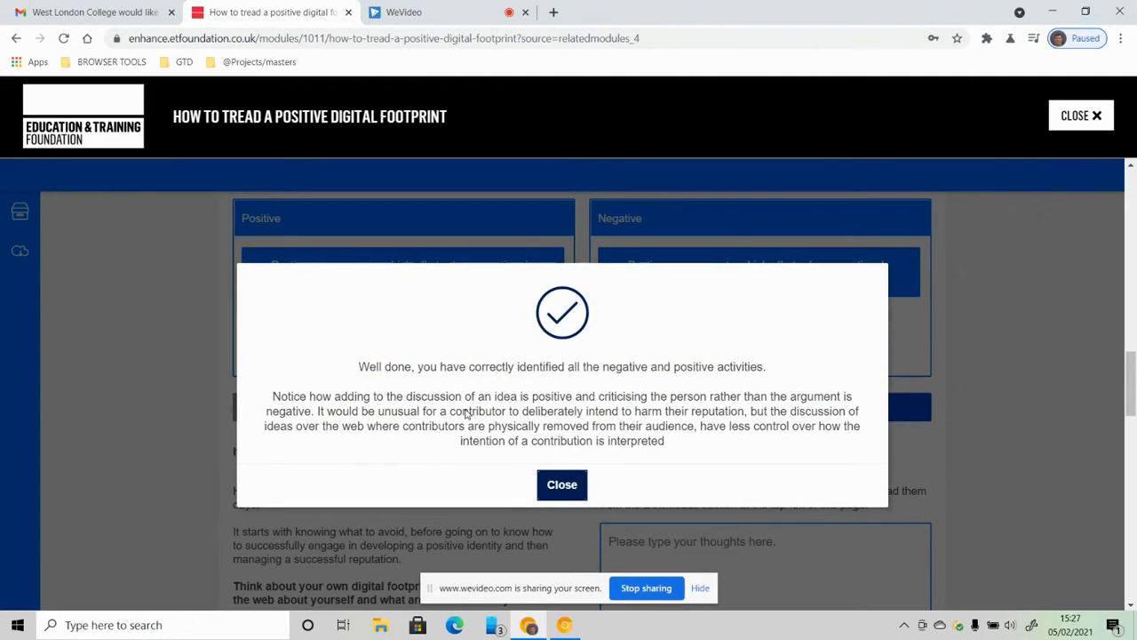
left_click(569, 487)
scroll(571, 487, "down", 2)
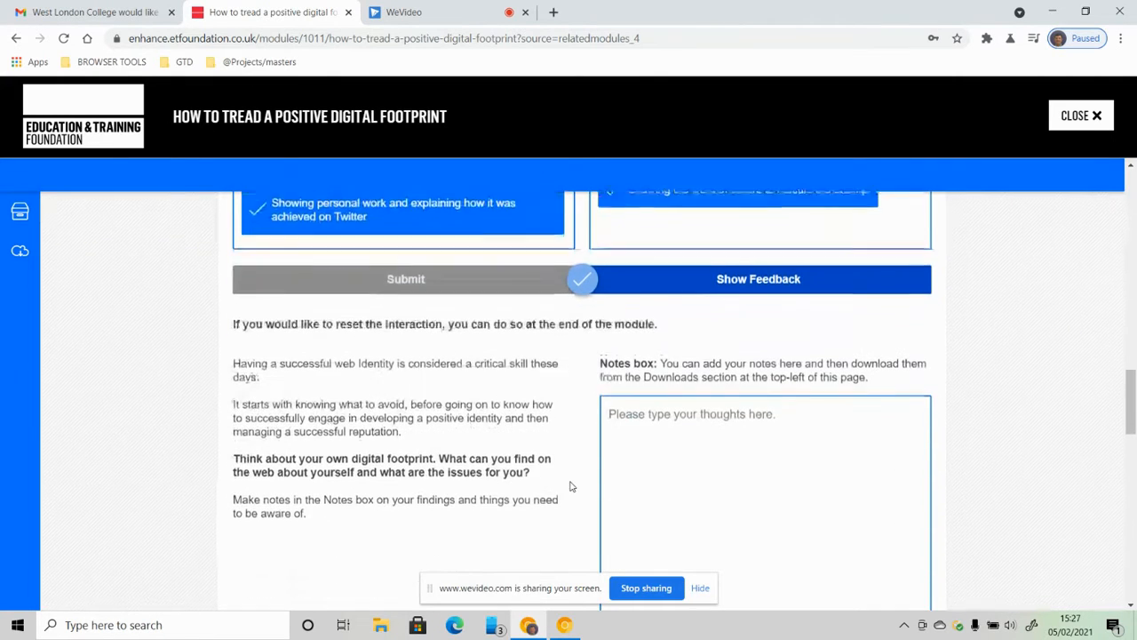
scroll(572, 487, "down", 1)
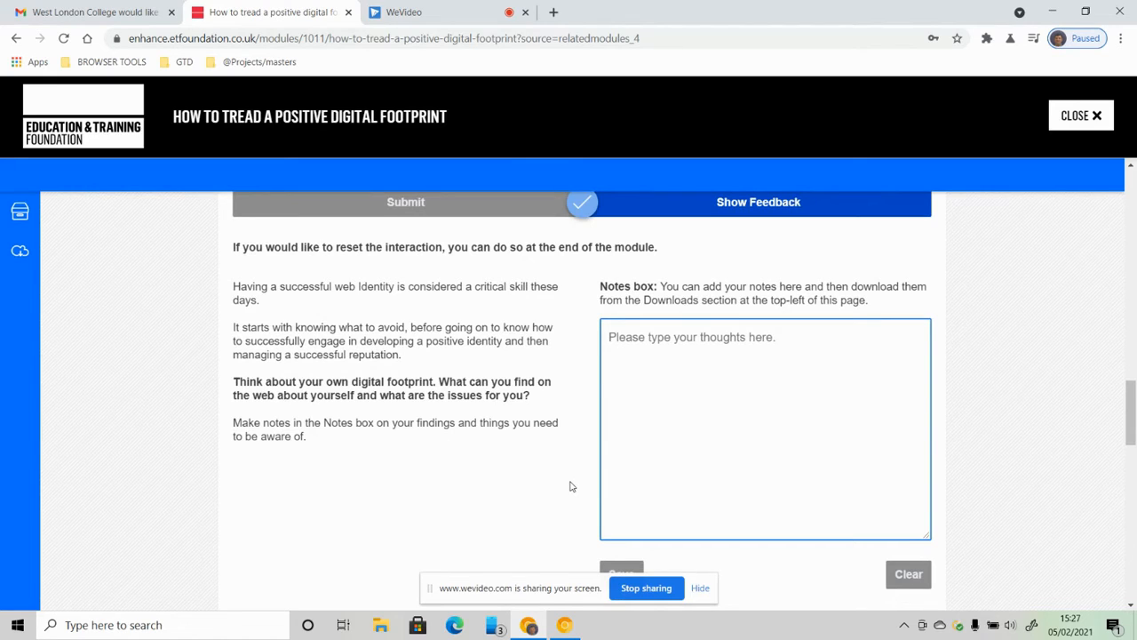
scroll(571, 486, "down", 1)
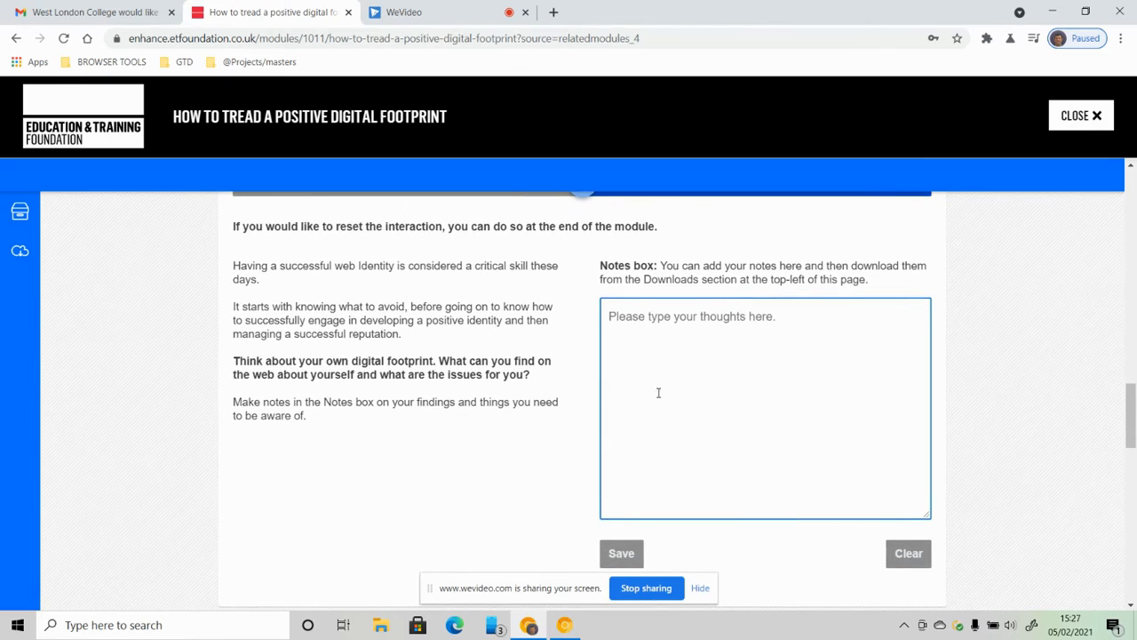
left_click(722, 328)
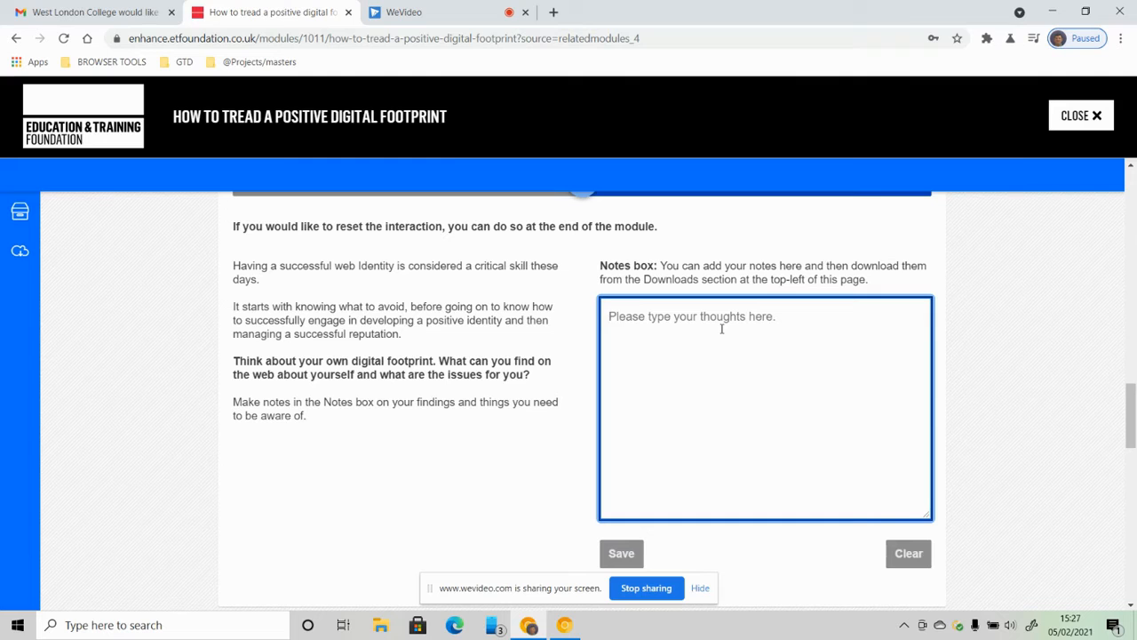
scroll(722, 329, "down", 3)
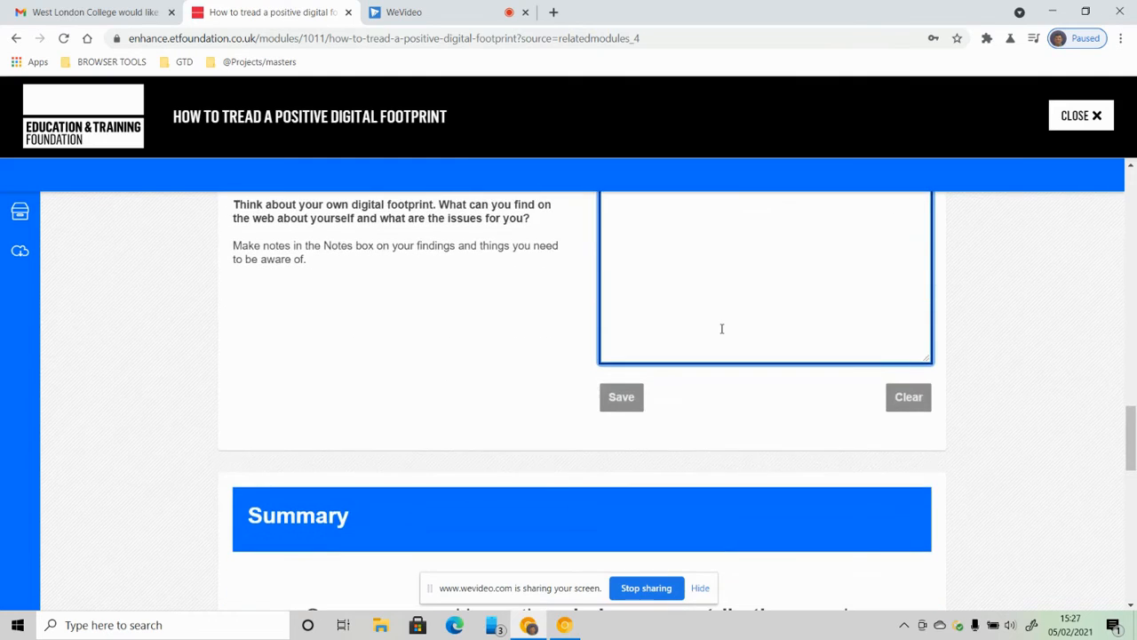
scroll(721, 329, "down", 3)
scroll(722, 329, "down", 2)
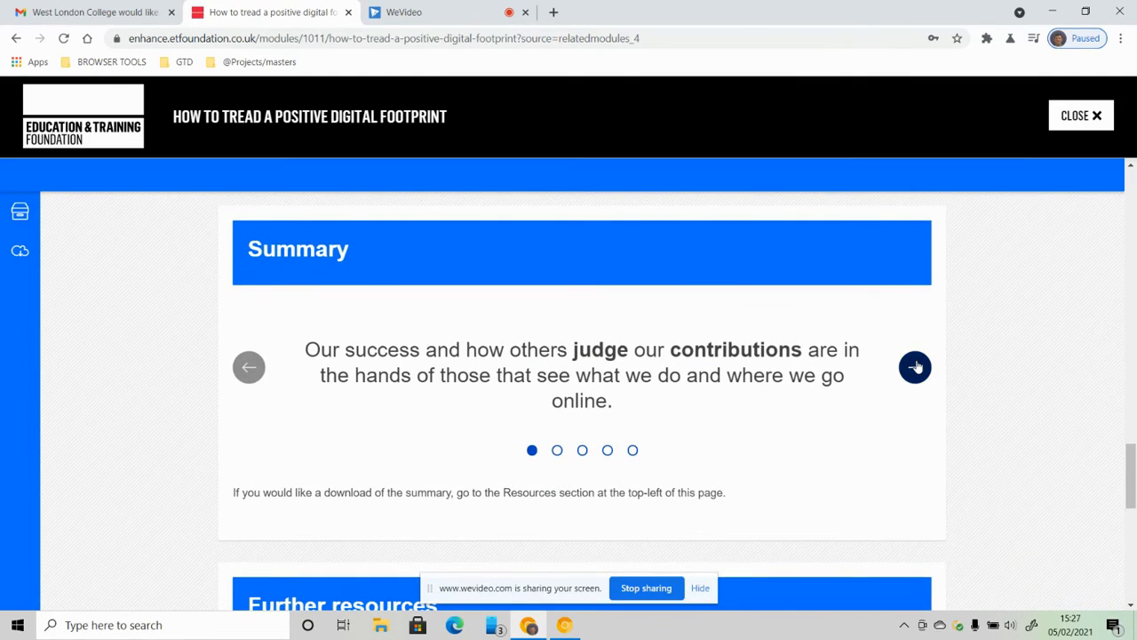
Advance the Summary carousel through points 2 to 5, ending on tutors role-modelling good practice.
left_click(916, 367)
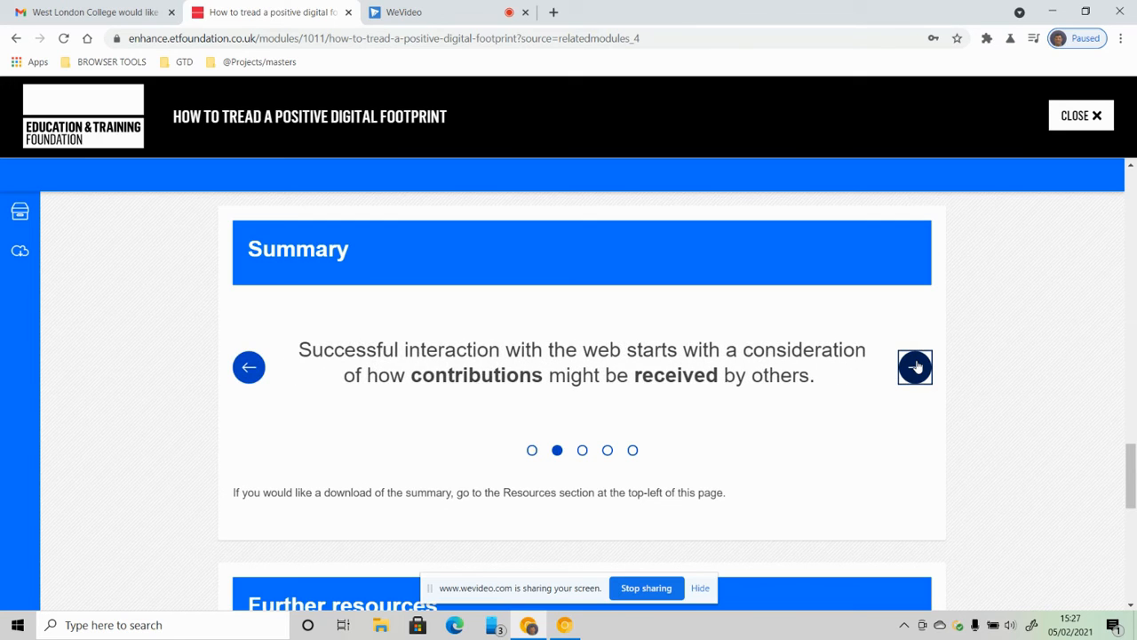
left_click(916, 367)
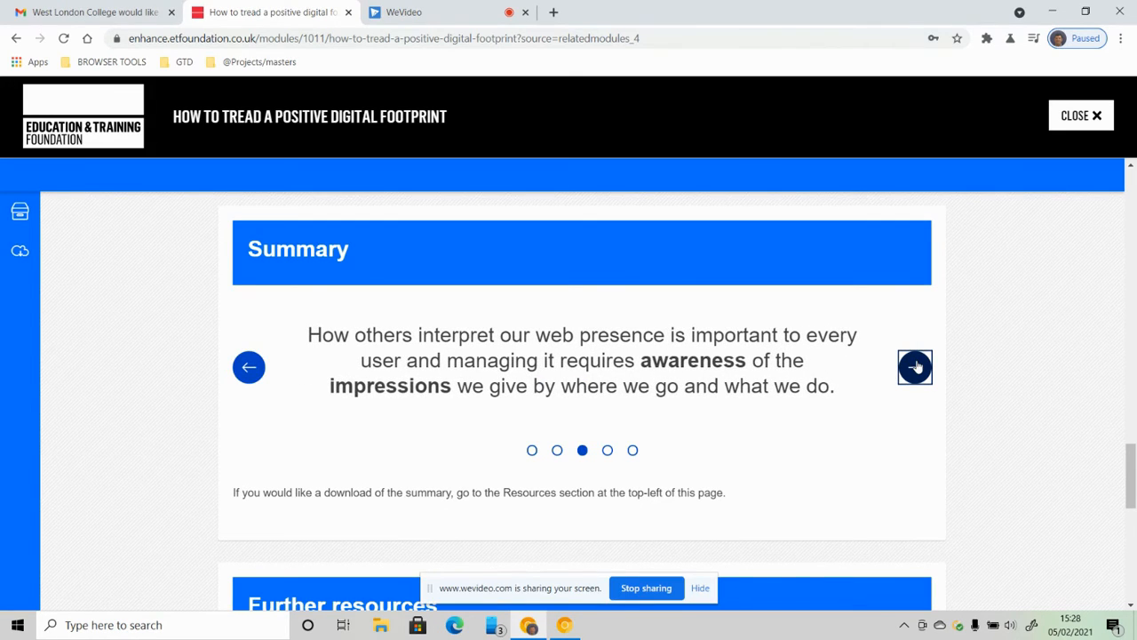
left_click(916, 367)
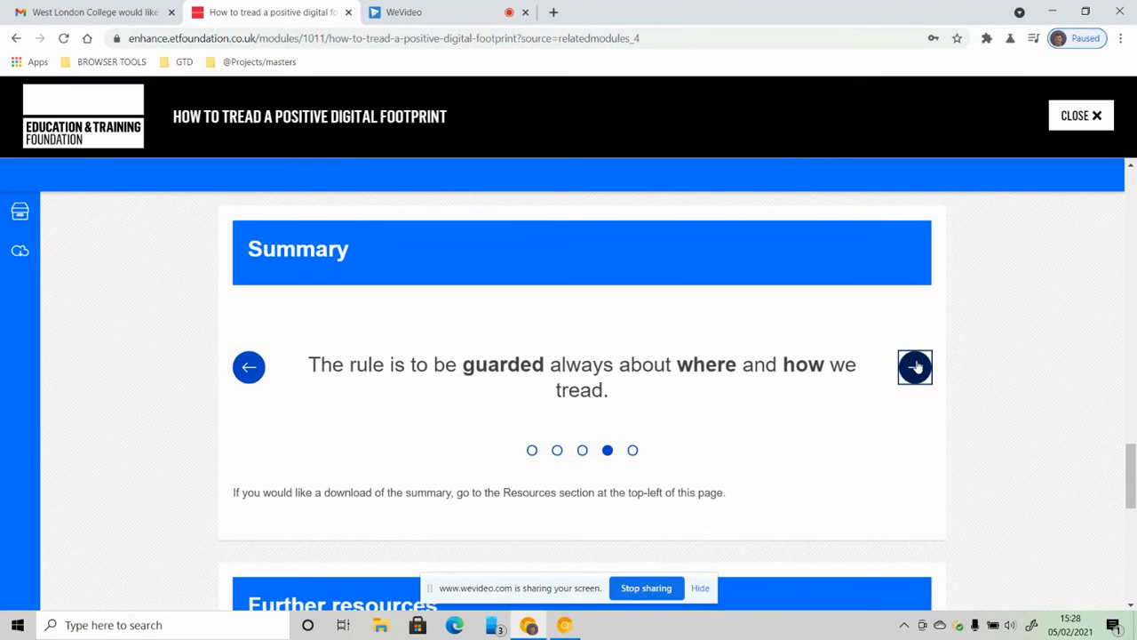
left_click(917, 367)
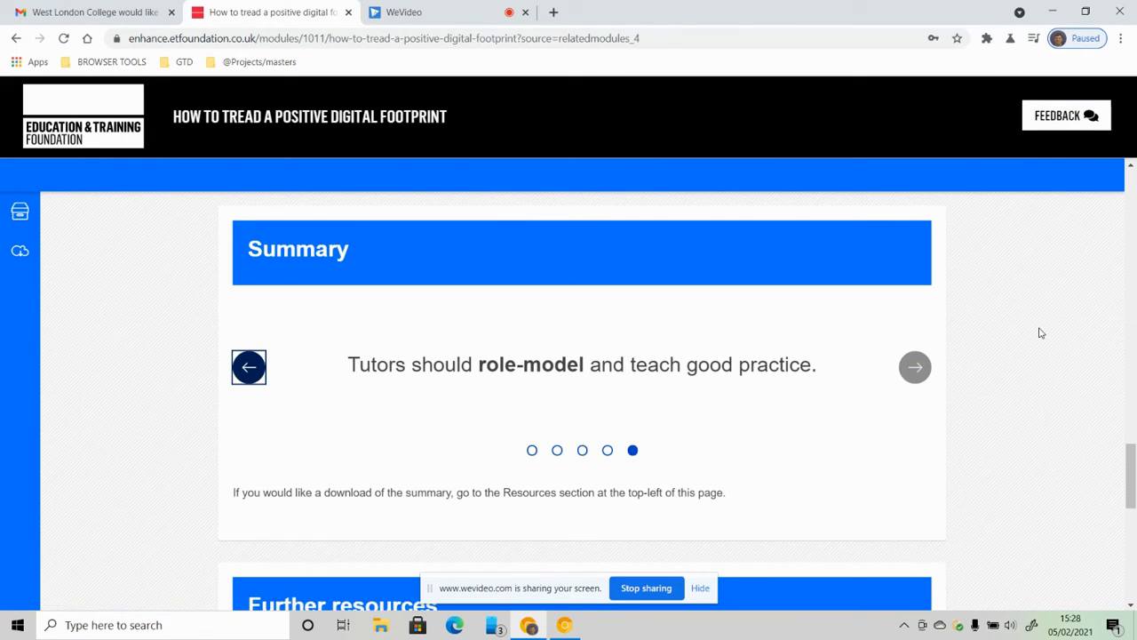
scroll(1041, 333, "down", 2)
scroll(1041, 333, "down", 1)
scroll(1041, 333, "down", 3)
scroll(1041, 333, "down", 1)
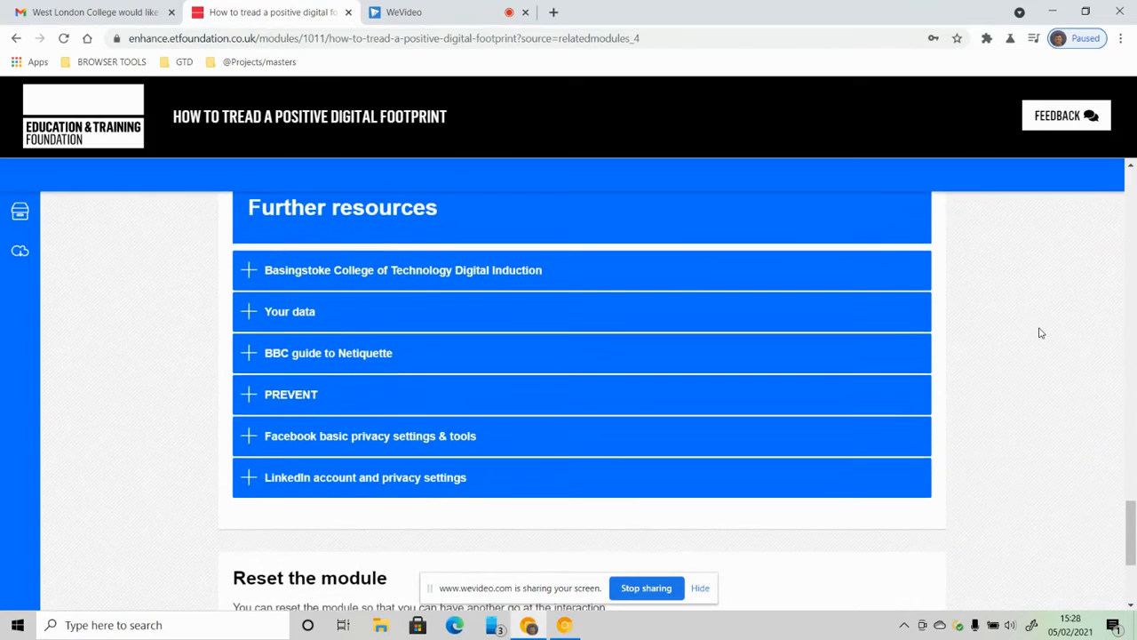
scroll(1041, 333, "up", 1)
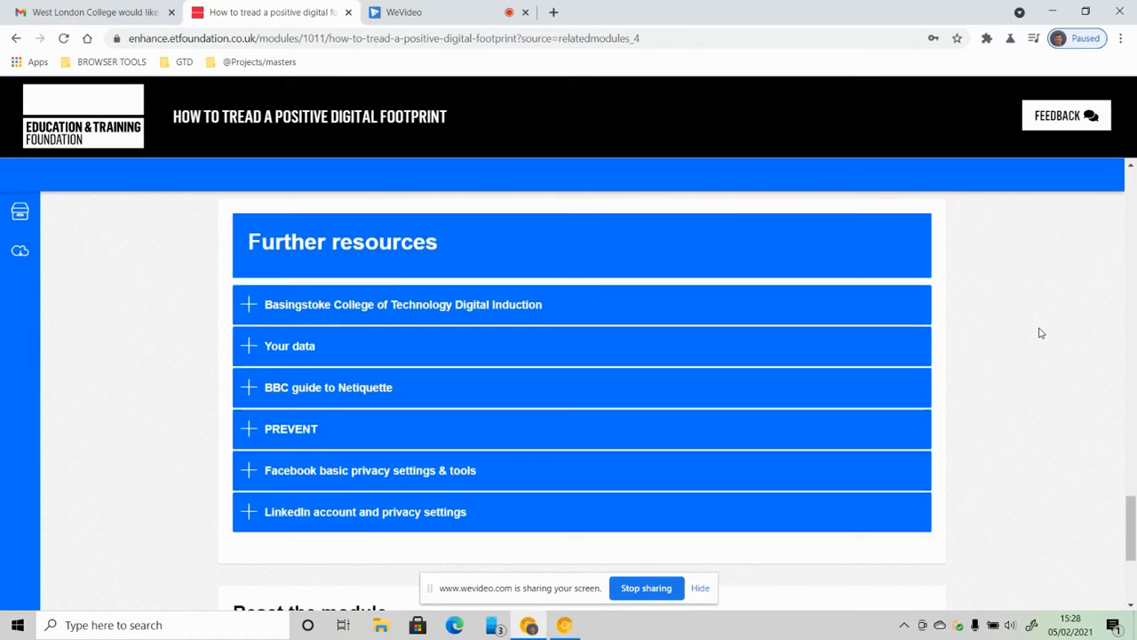
scroll(1041, 334, "down", 2)
scroll(1042, 333, "down", 2)
scroll(1041, 333, "down", 1)
scroll(1041, 333, "down", 1)
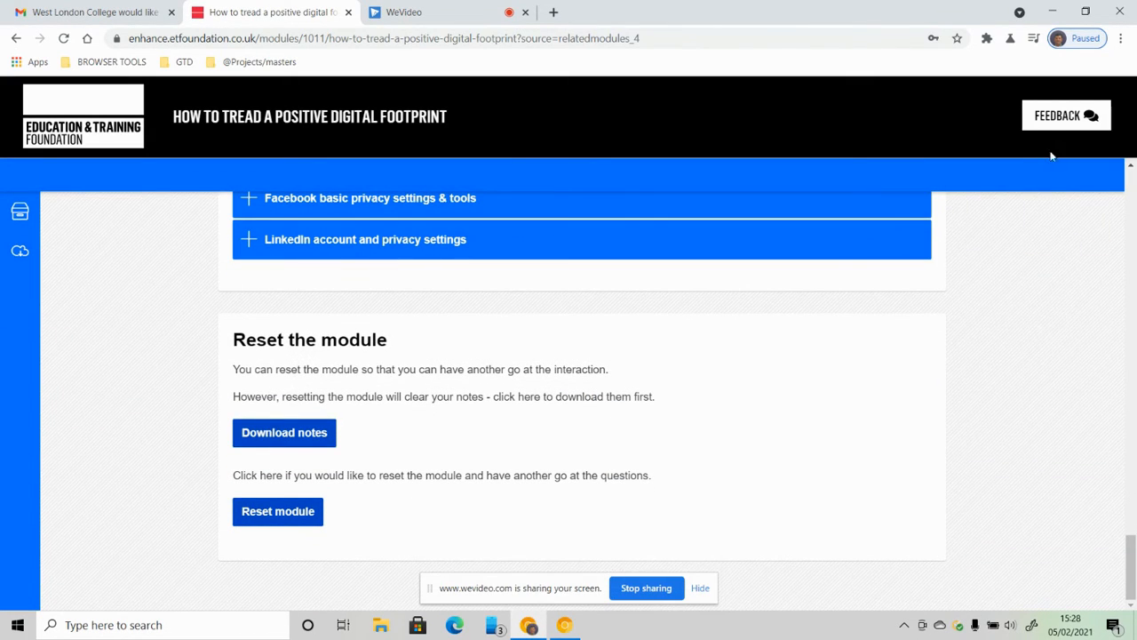
Go to the module's feedback page with its empty Your Feedback form.
left_click(1066, 115)
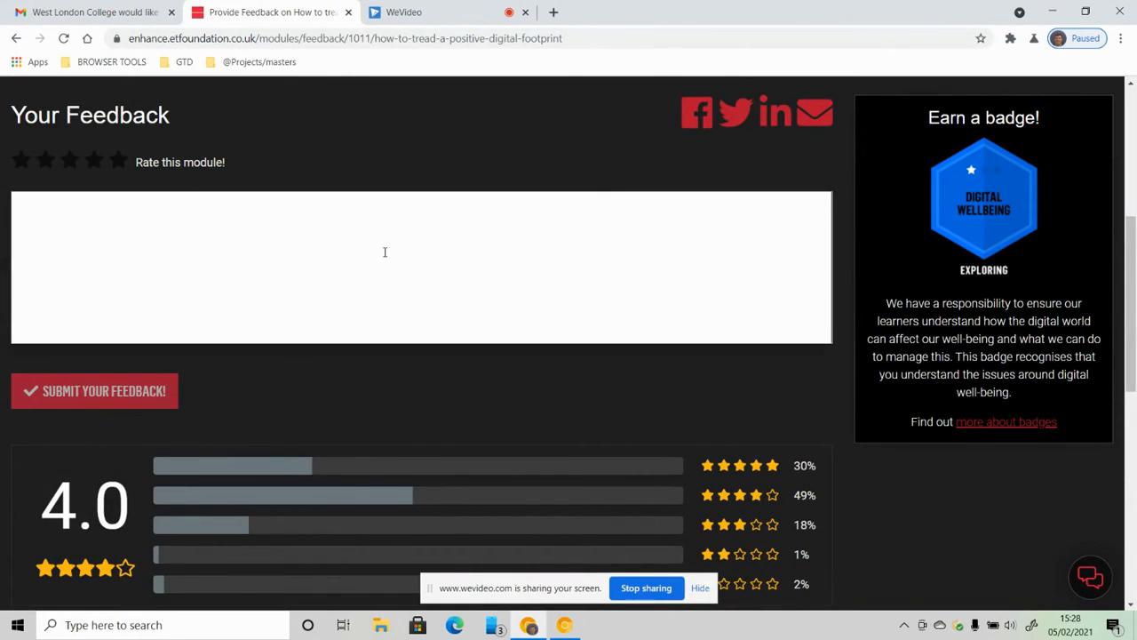
Write 'Excellent intro to digital footprint' in the feedback box.
left_click(394, 251)
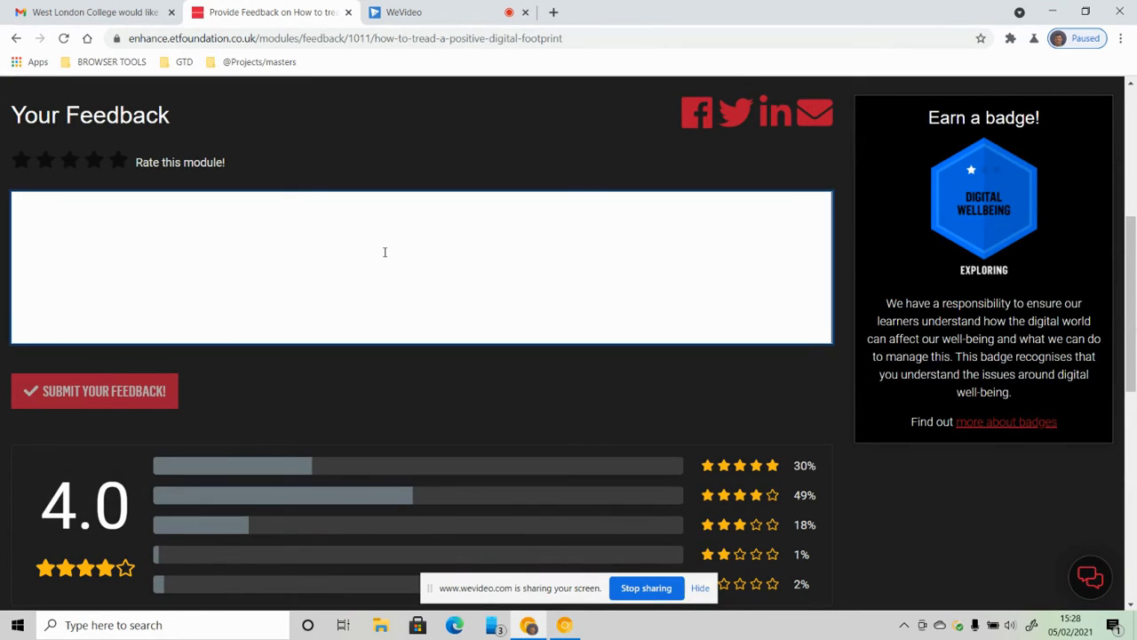
type("Exc")
type("ellent in")
type("tro to ")
type("digital ")
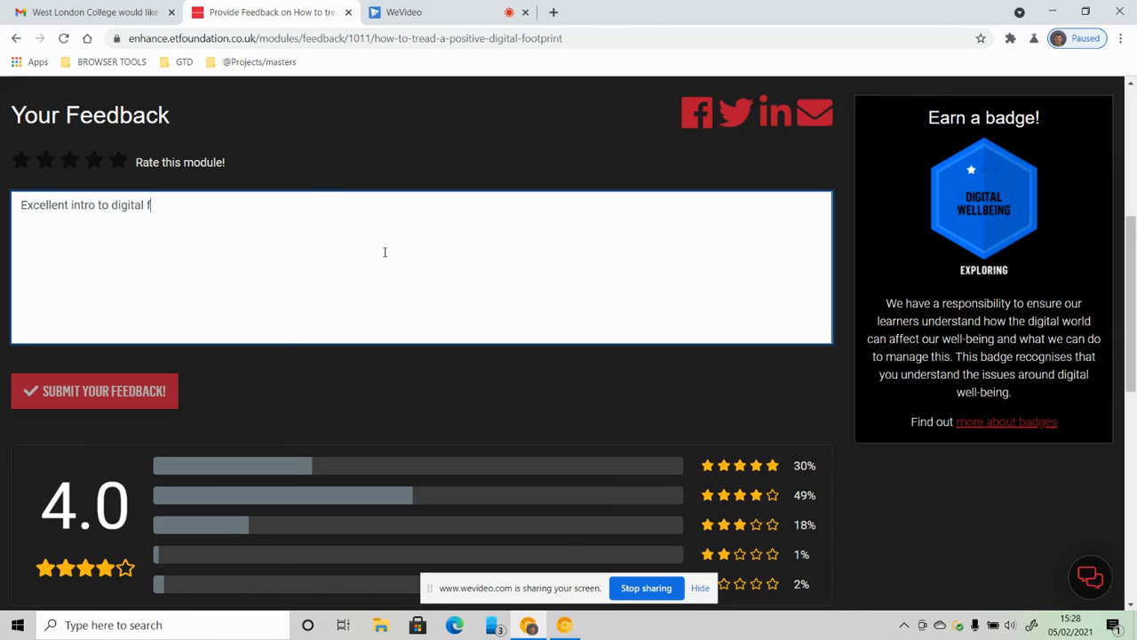
type("footpri")
type("nt")
scroll(363, 389, "up", 5)
scroll(363, 389, "up", 3)
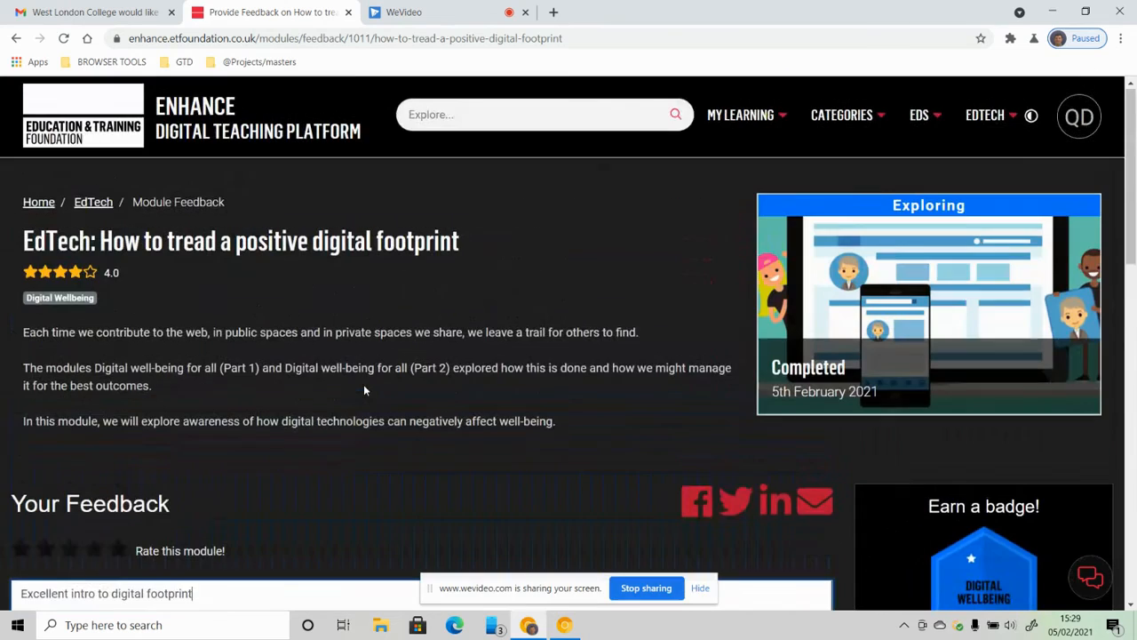